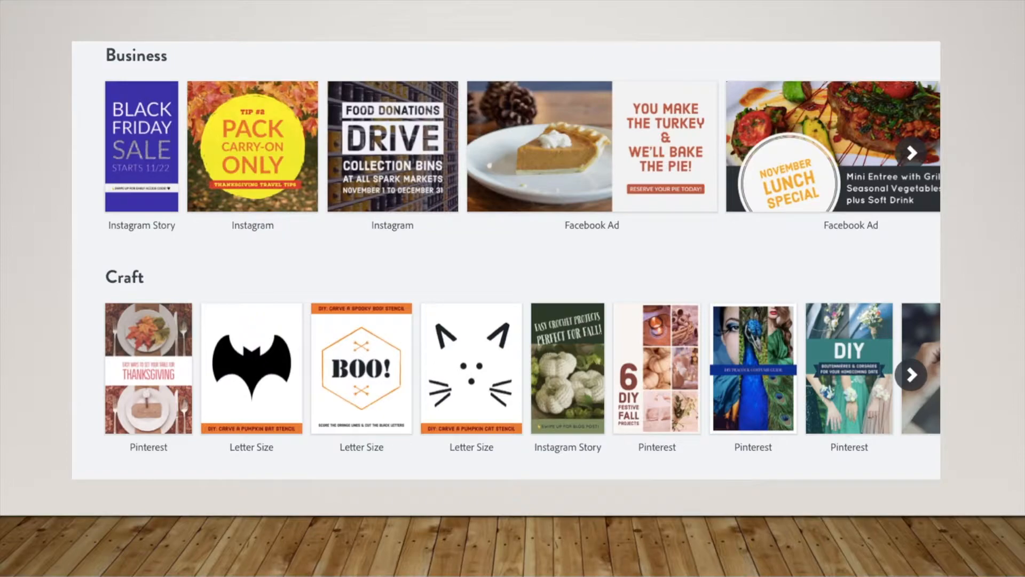
key("Right")
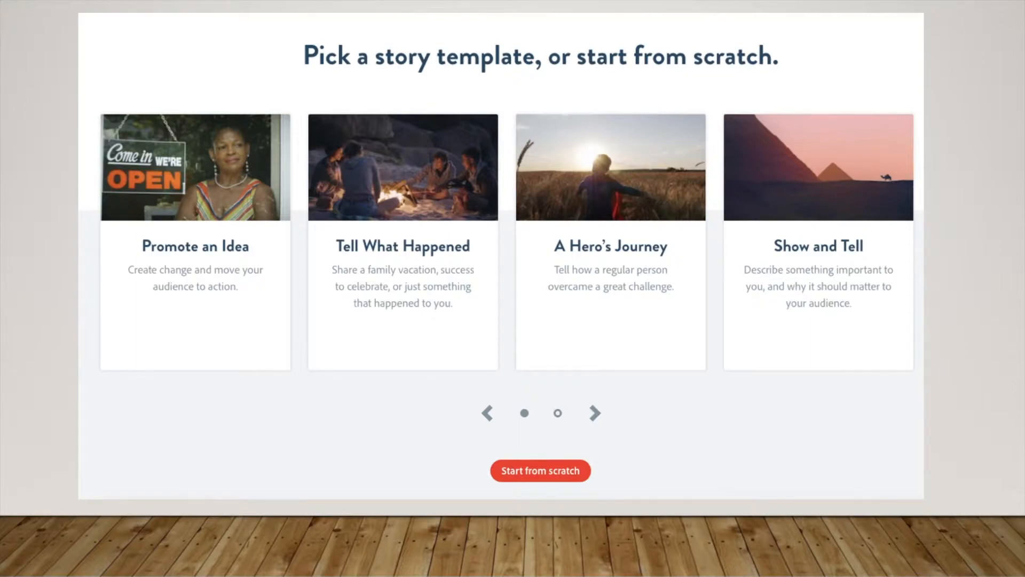
key("Right")
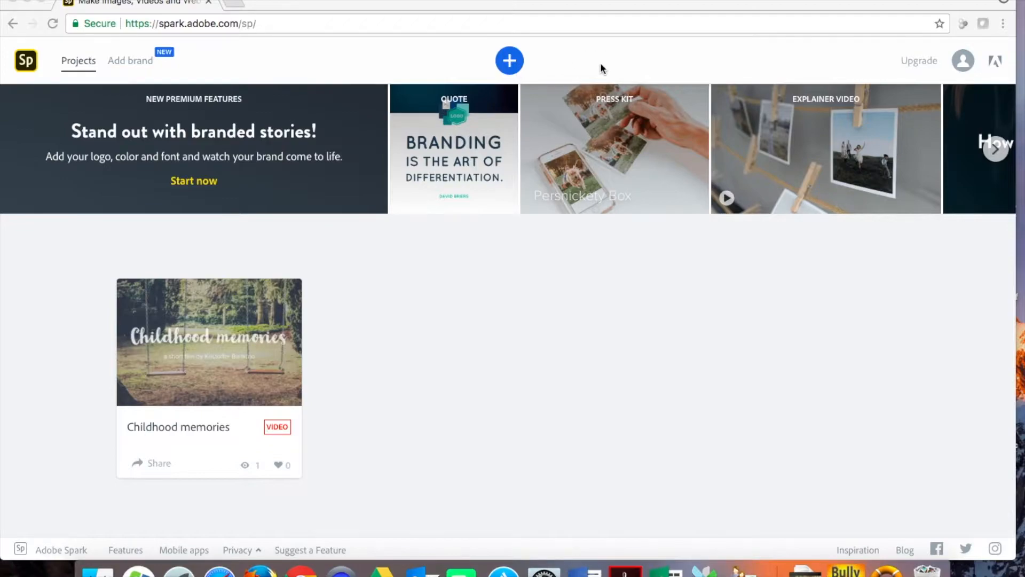
Create a new video project and title it "Vacations".
left_click(513, 60)
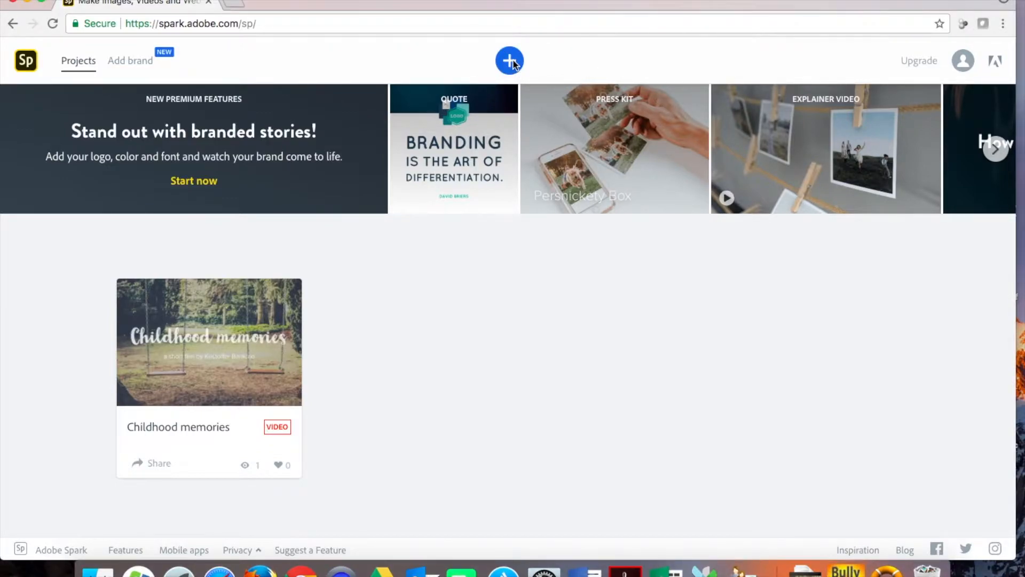
right_click(512, 59)
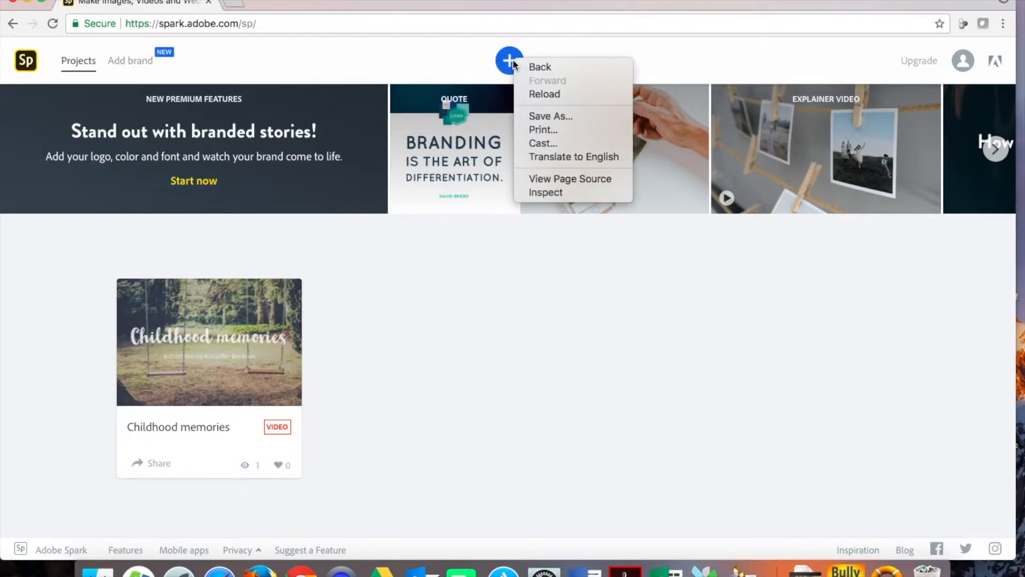
left_click(511, 61)
left_click(509, 62)
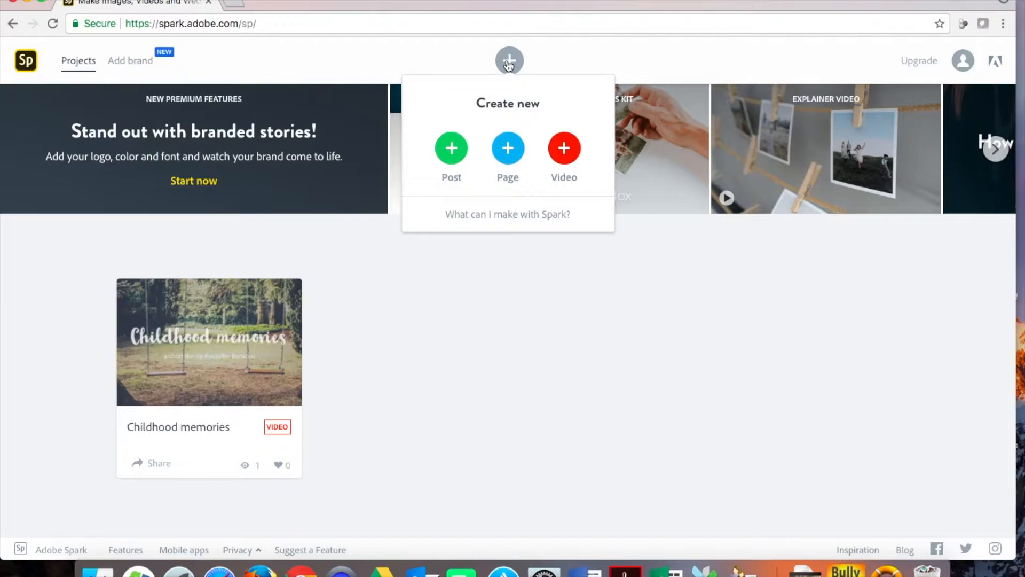
left_click(563, 149)
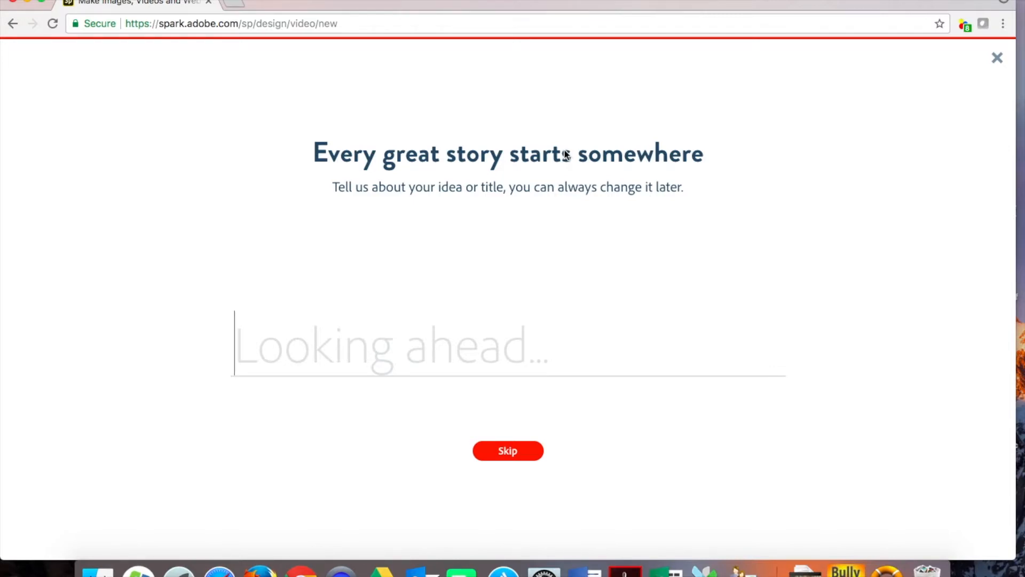
type("Vacations")
left_click(505, 451)
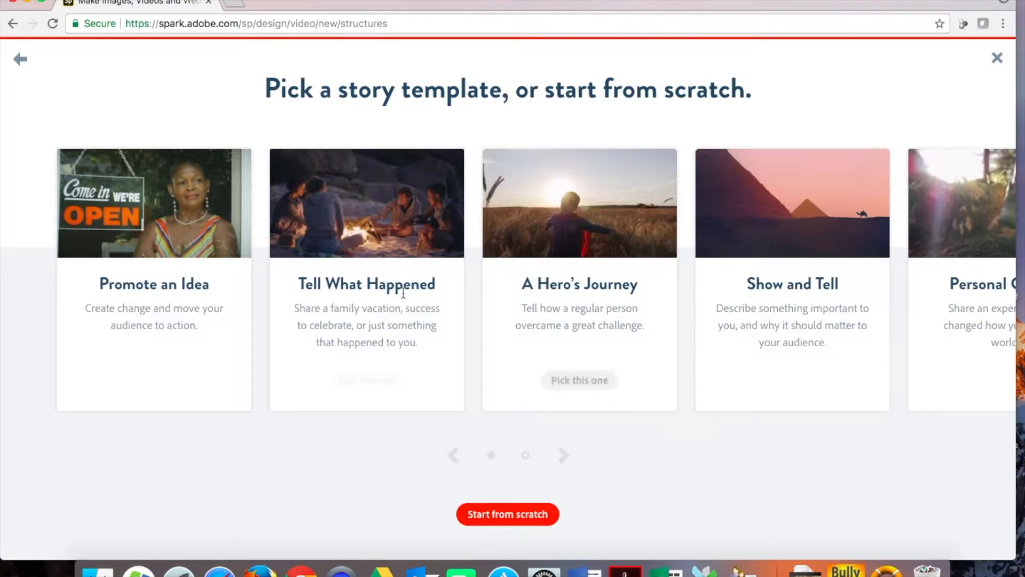
Look through the story templates, start the video from scratch instead, and dismiss the new themes notice.
scroll(334, 277, "right", 8)
scroll(334, 279, "left", 15)
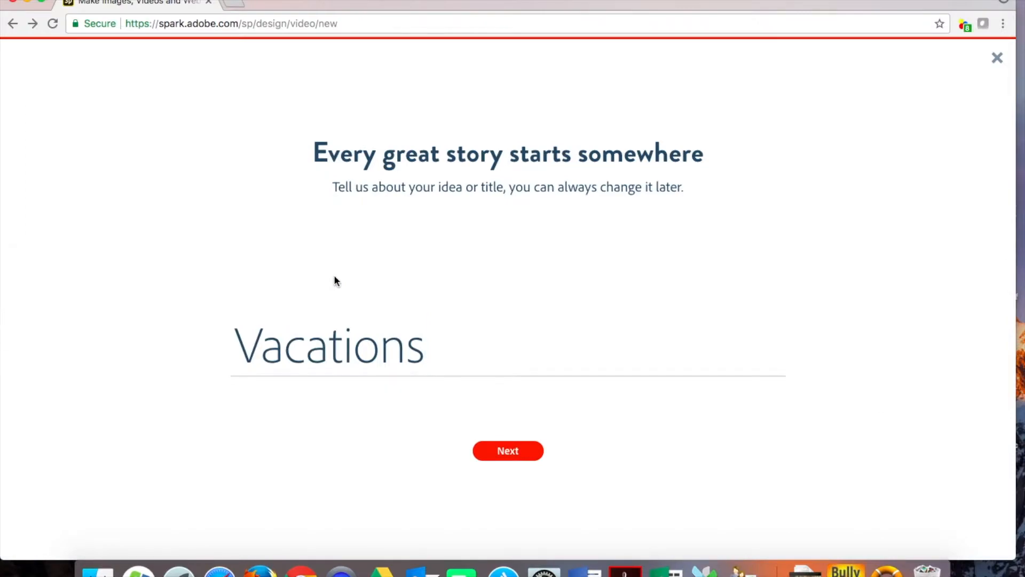
left_click(504, 448)
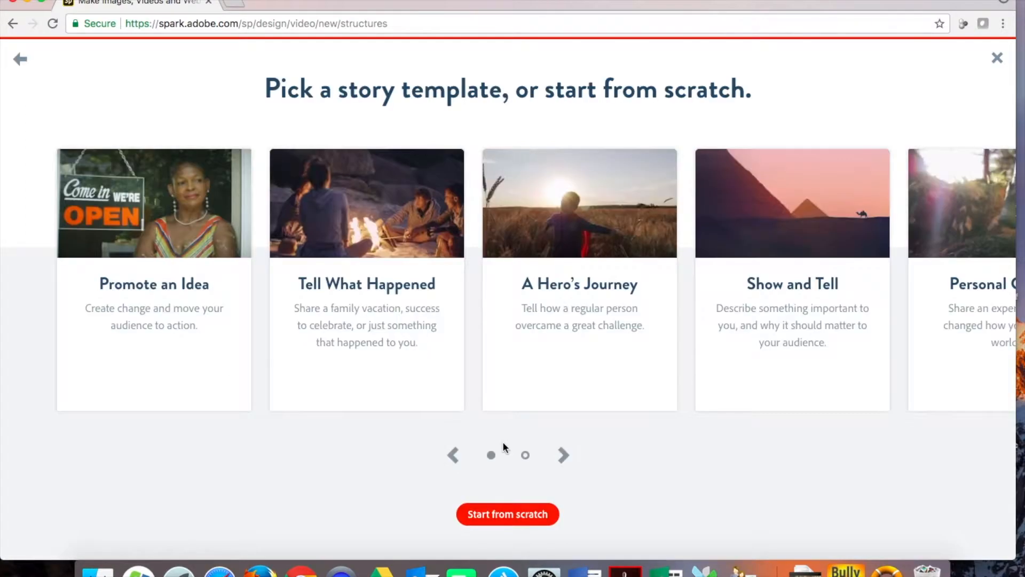
mouse_move(575, 344)
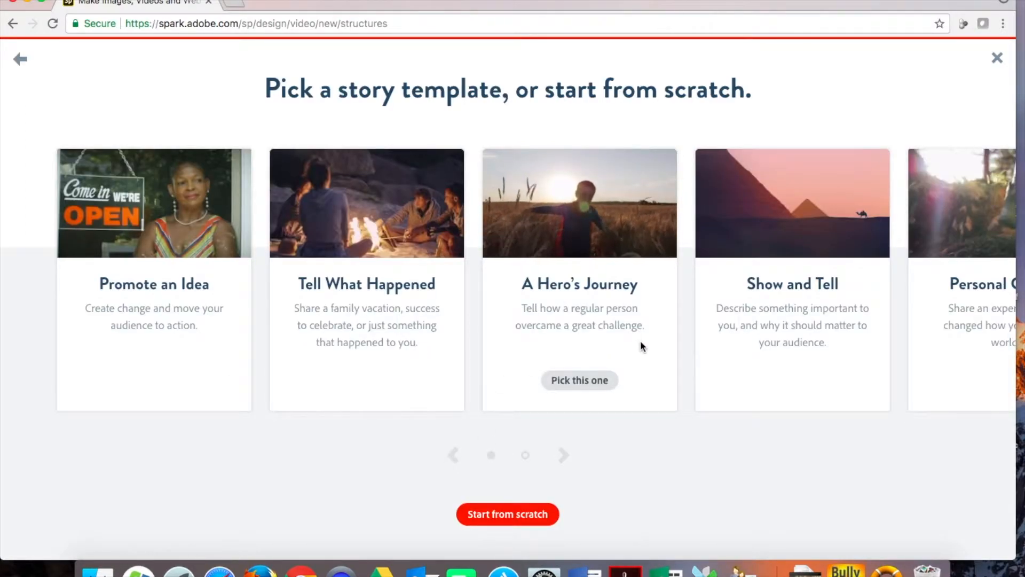
mouse_move(709, 332)
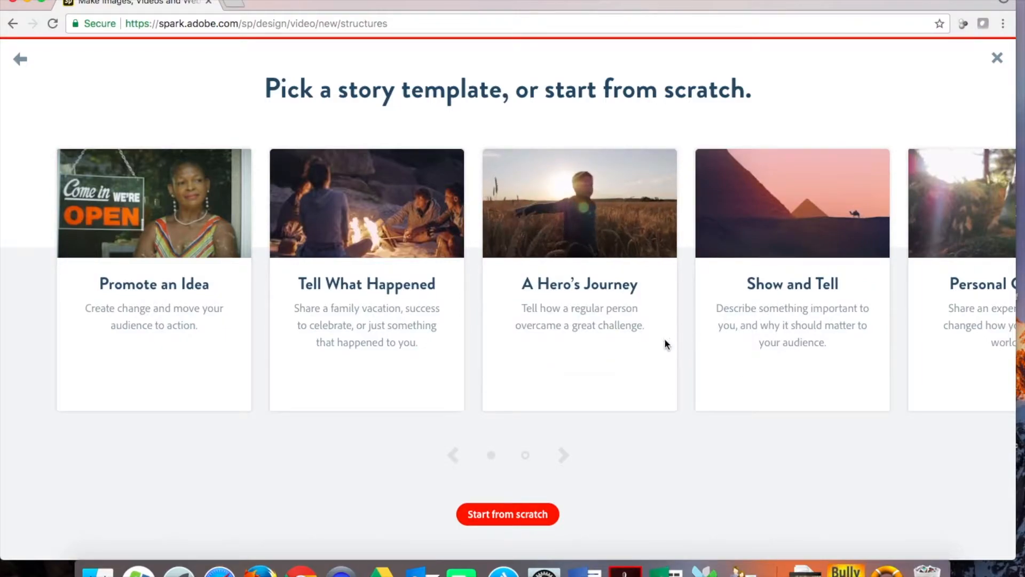
mouse_move(627, 341)
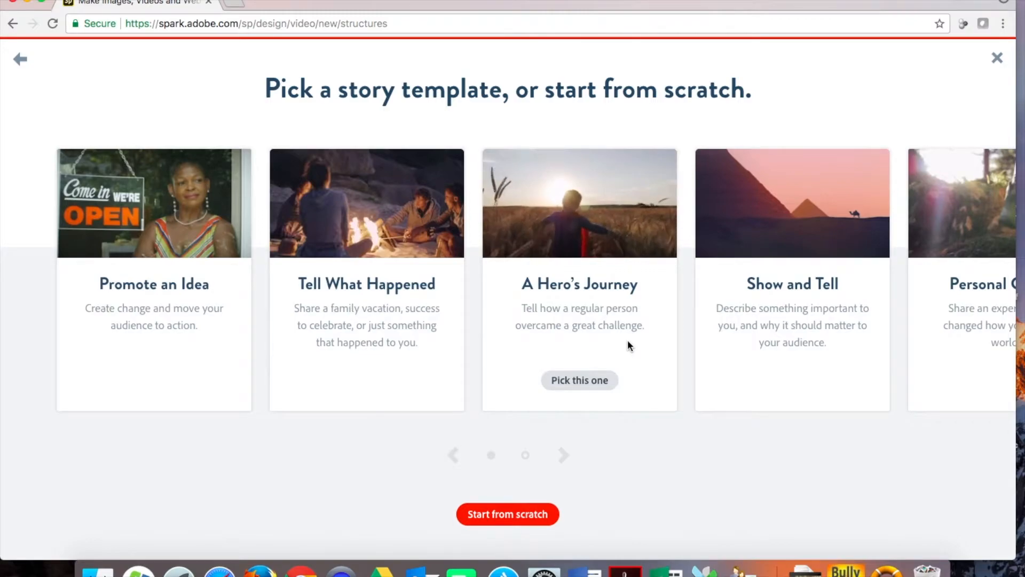
left_click(530, 514)
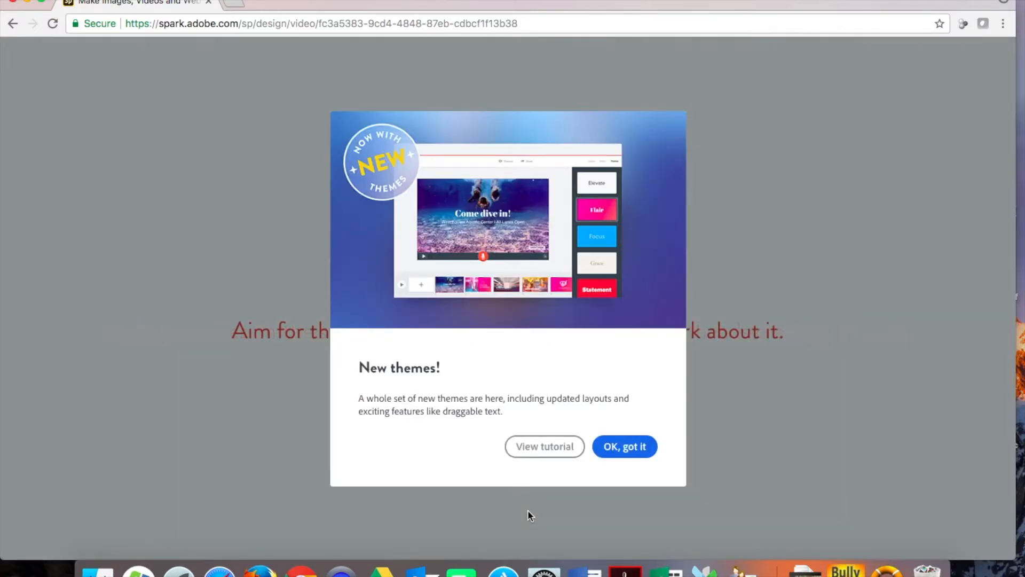
left_click(622, 454)
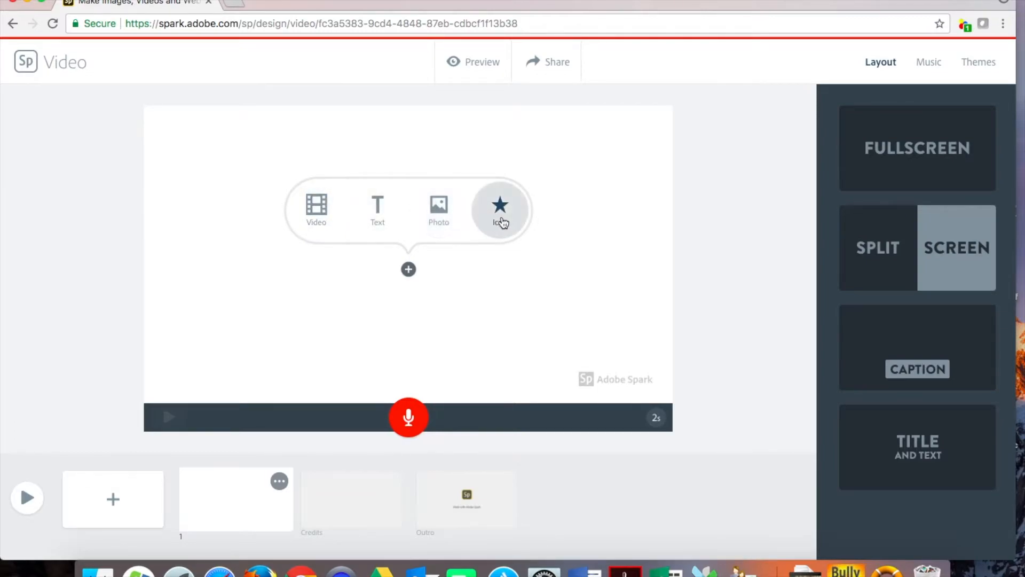
Search the free photos for "vacation" and add the beach photo with sunglasses on stacked books to the first slide.
left_click(439, 208)
left_click(917, 252)
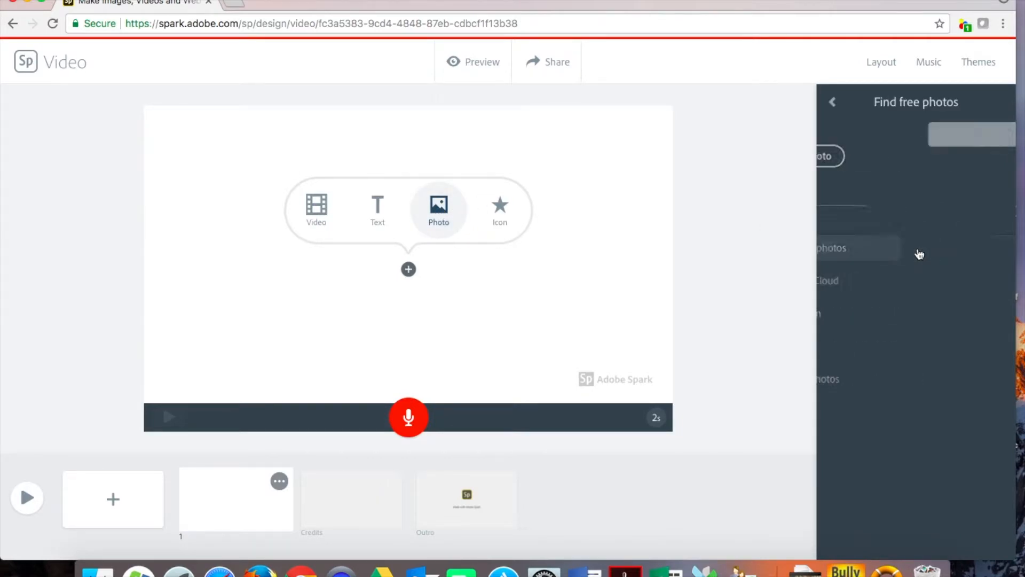
left_click(892, 141)
type("vacation")
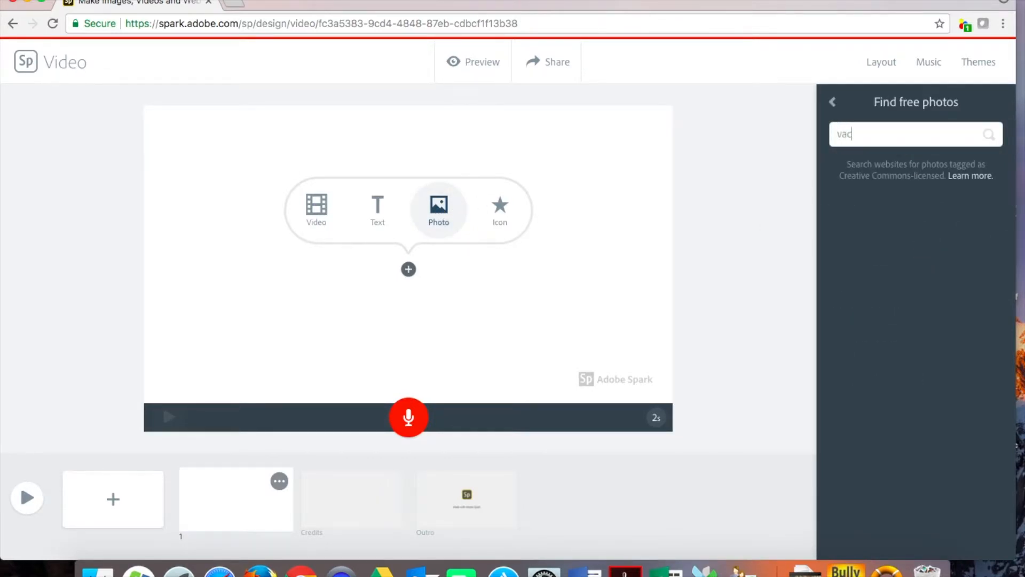
key("Return")
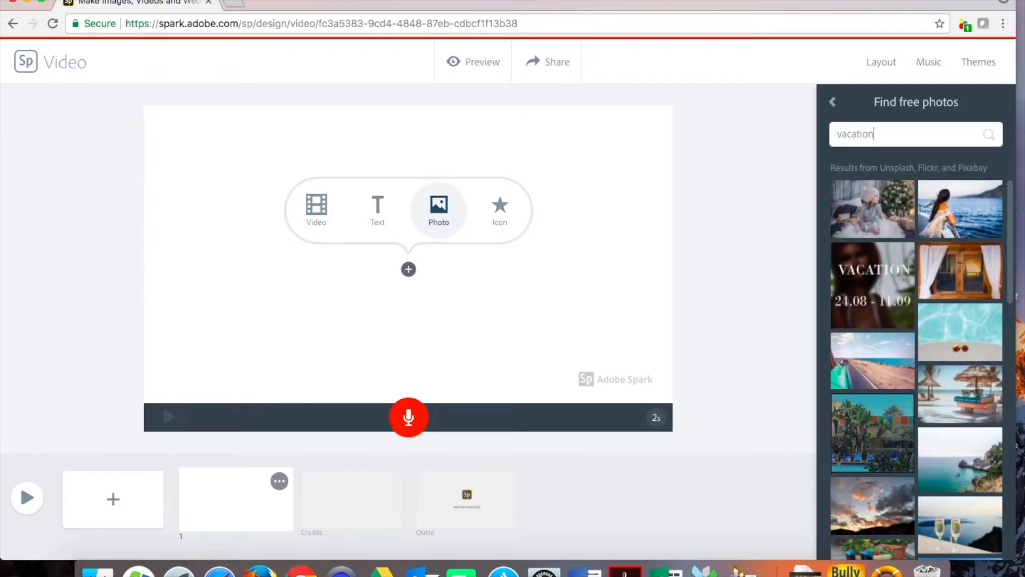
left_click(949, 398)
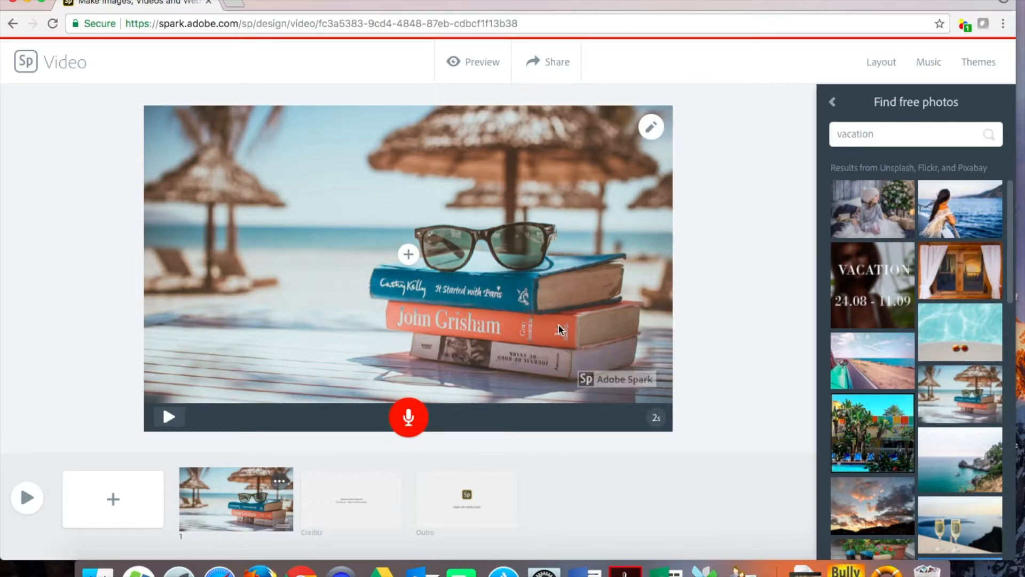
Apply the Focus theme to the video.
left_click(972, 66)
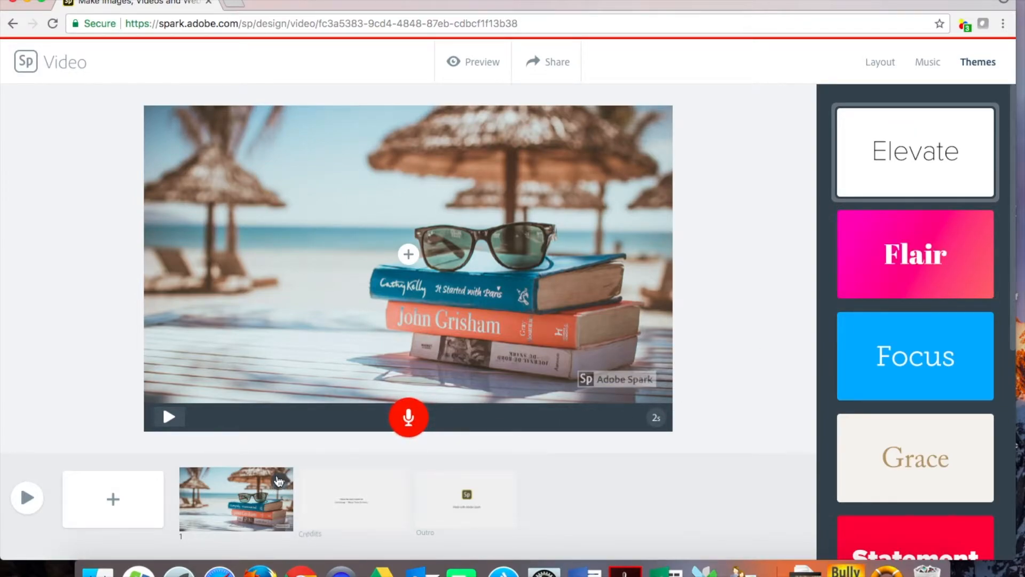
left_click(410, 254)
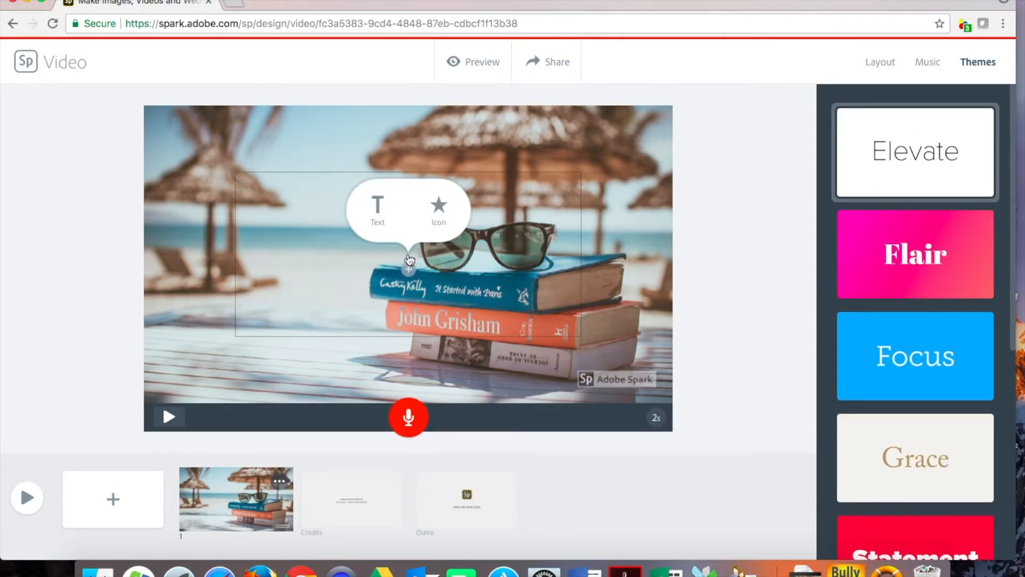
left_click(378, 213)
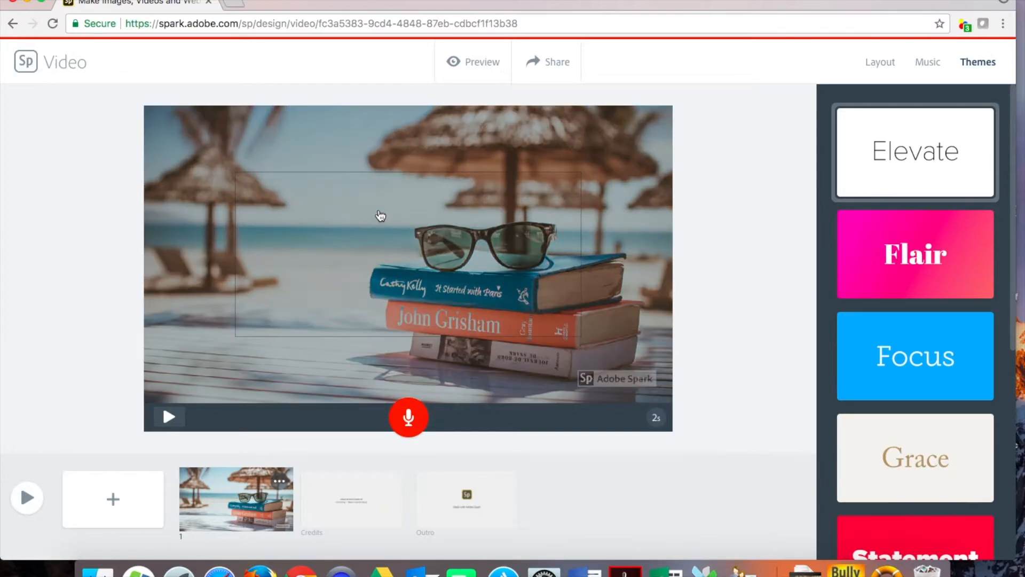
left_click(907, 378)
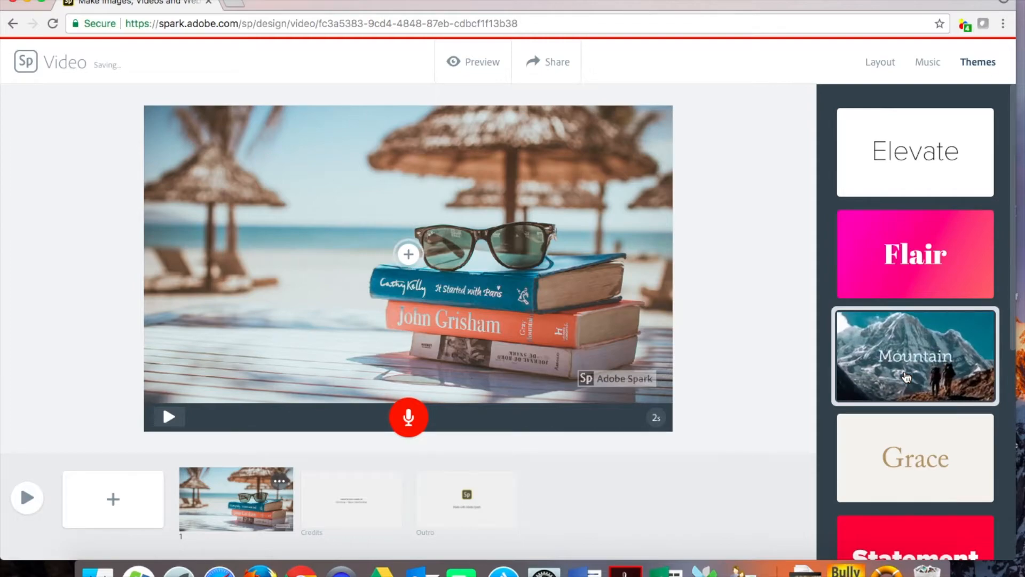
Add the text "The best vacation ever!" over the beach photo on the first slide.
left_click(408, 254)
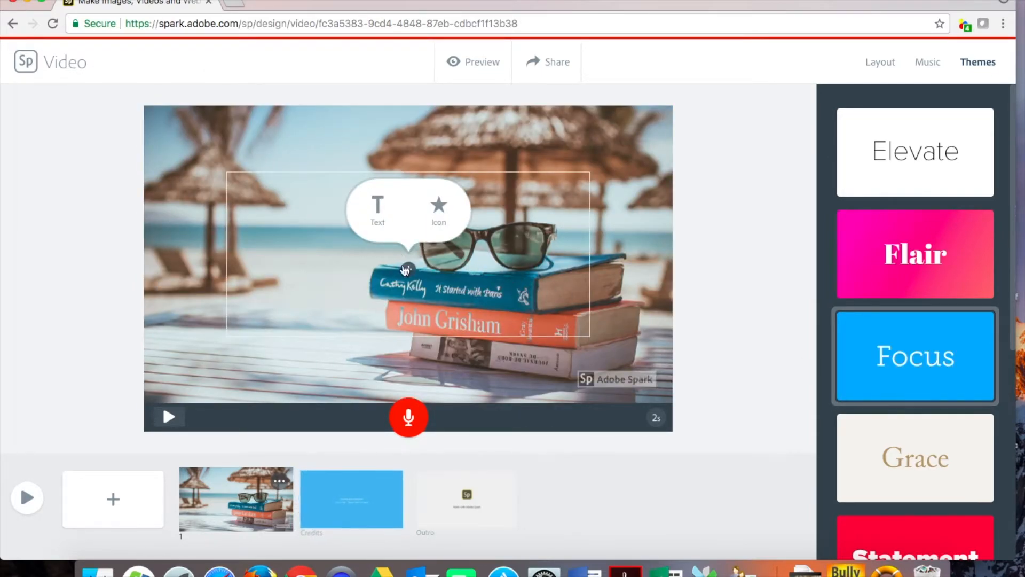
left_click(377, 209)
type("The best vacation ever!")
left_click(475, 374)
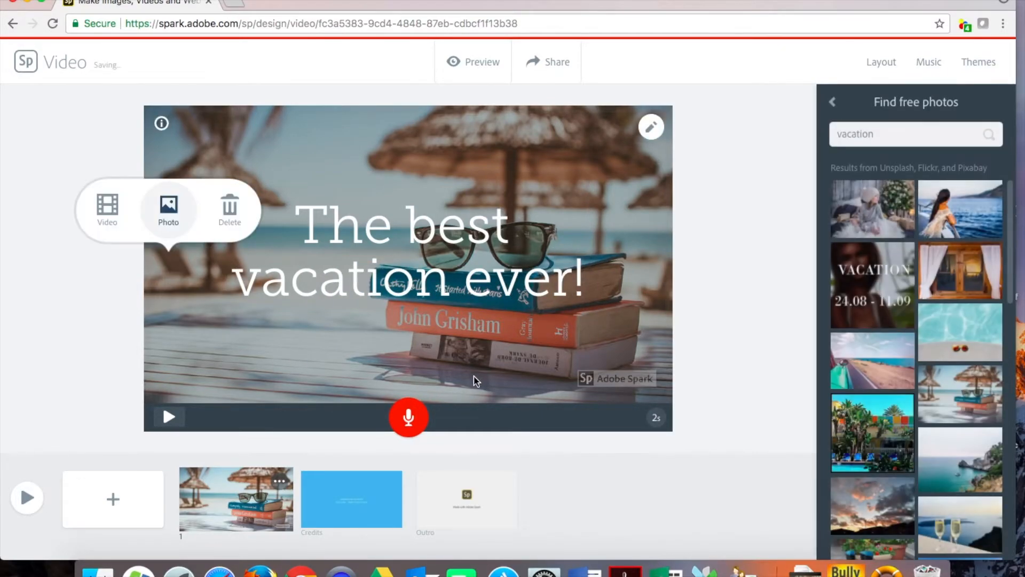
Reposition the title text to the lower left area of the first slide's photo.
left_click(400, 216)
left_click_drag(329, 210, 311, 153)
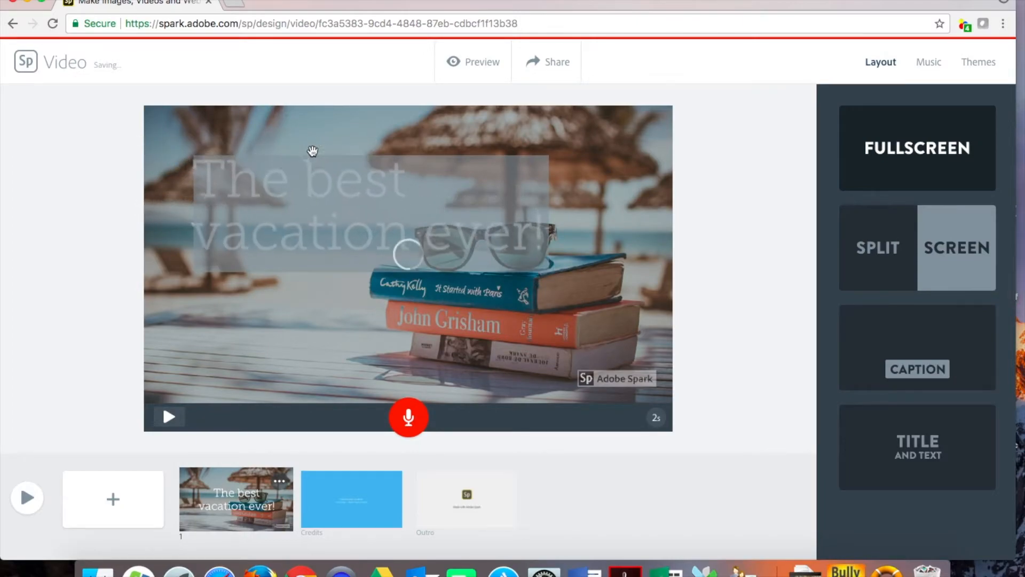
left_click_drag(320, 199, 306, 326)
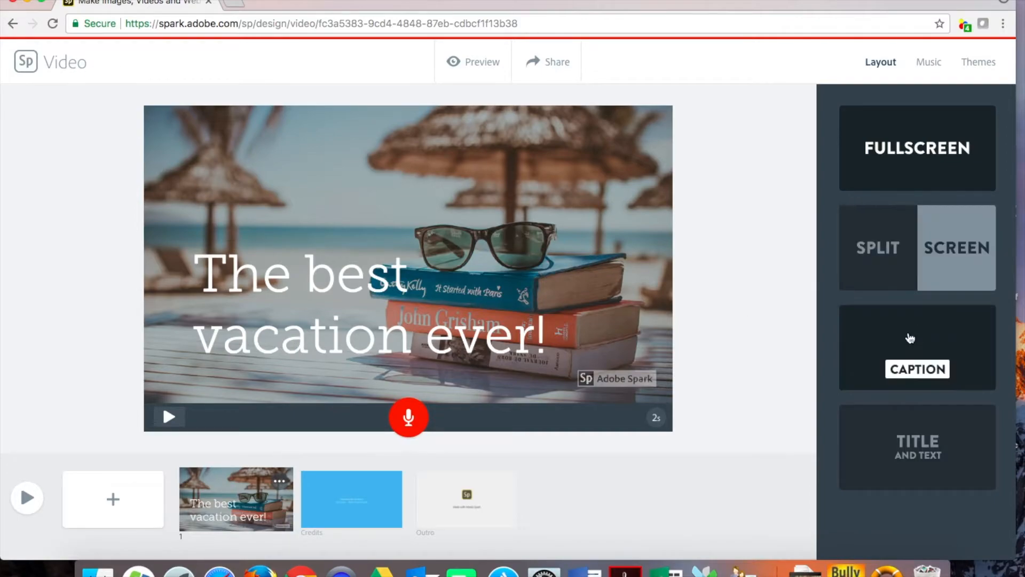
Try the Caption layout on the first slide and switch back to the Fullscreen layout.
left_click(904, 352)
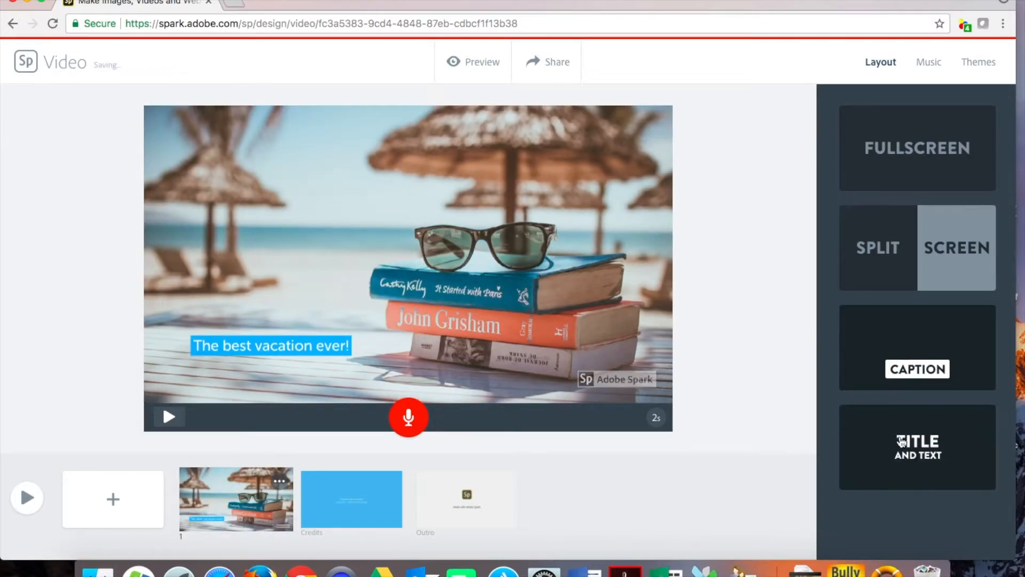
left_click(885, 159)
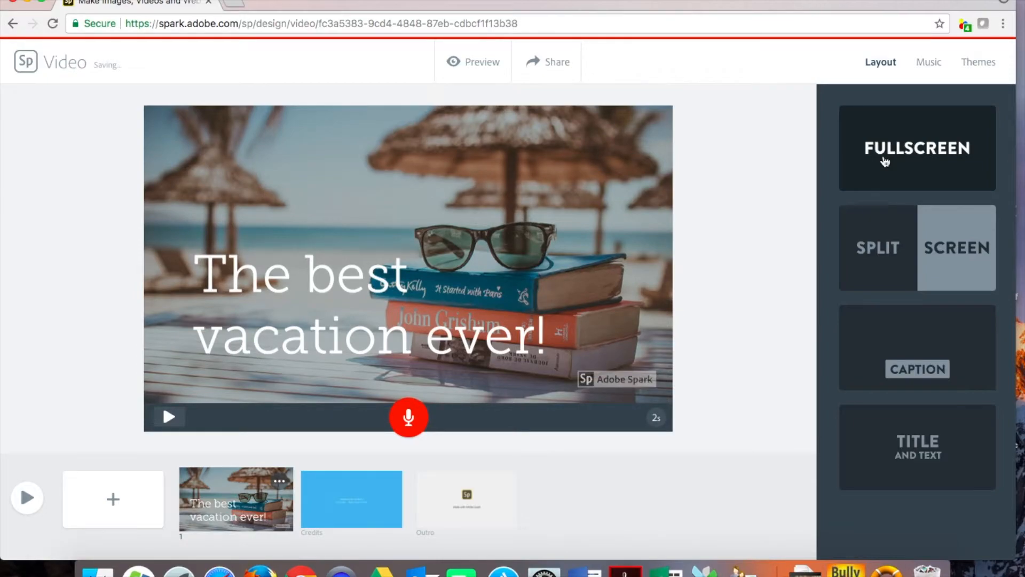
Add a second slide with the free vacation photo of a turquoise car on a seaside road, and leave the photo results.
left_click(112, 501)
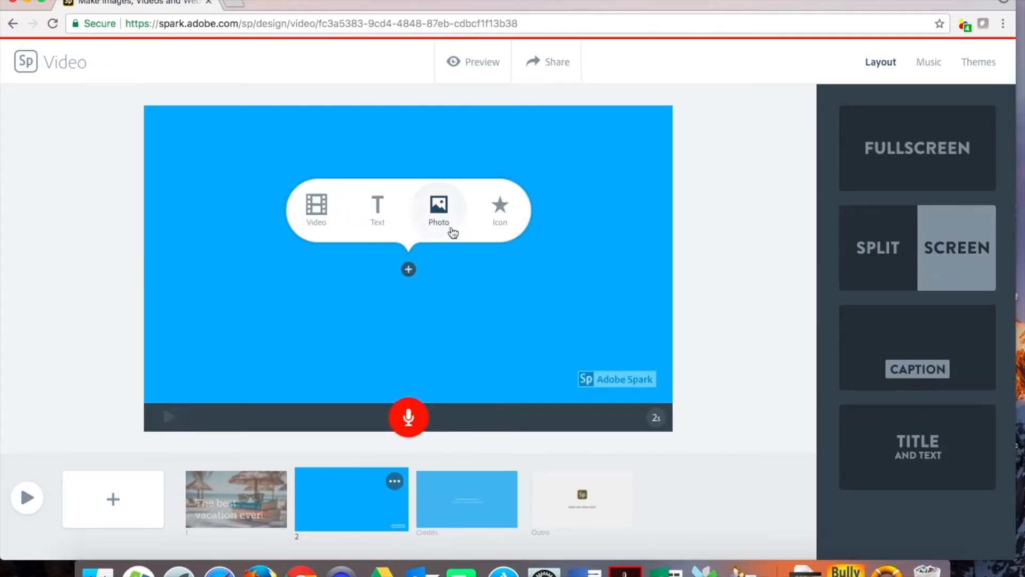
left_click(454, 232)
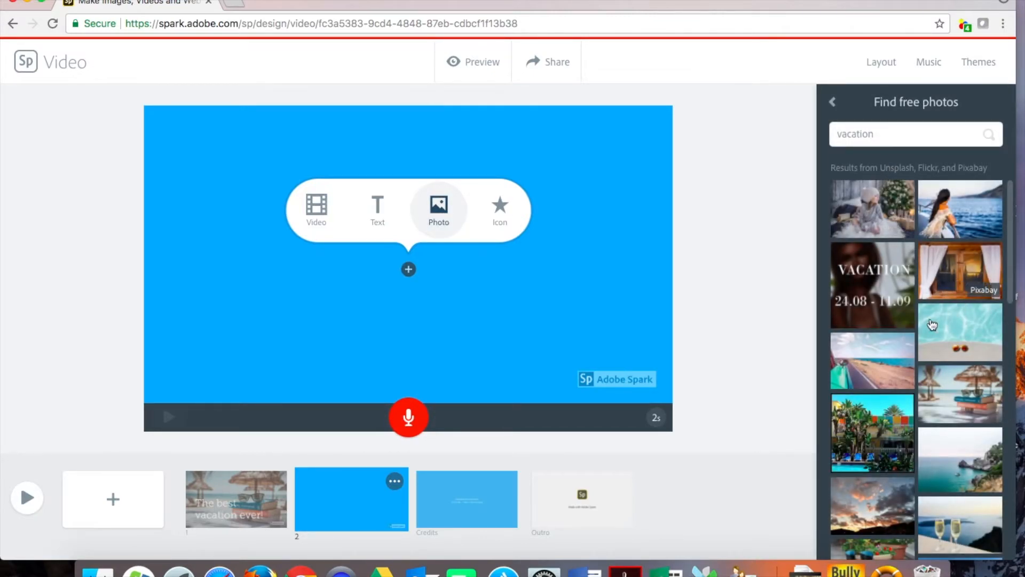
left_click(879, 357)
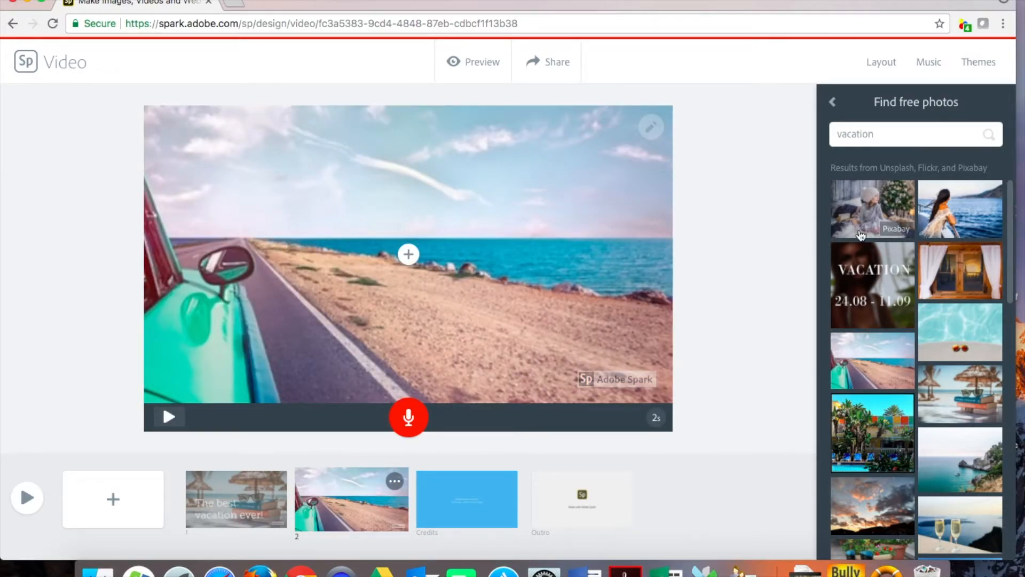
left_click(832, 102)
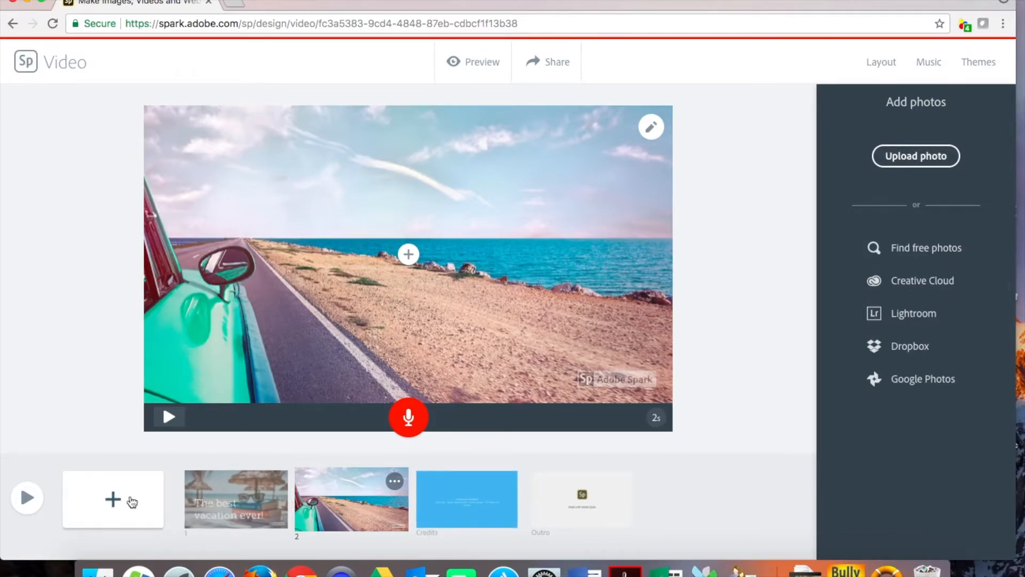
View the Credits slide and the Outro slide at the end of the video.
mouse_move(357, 508)
left_mouse_down()
mouse_move(237, 518)
mouse_move(374, 512)
left_mouse_up()
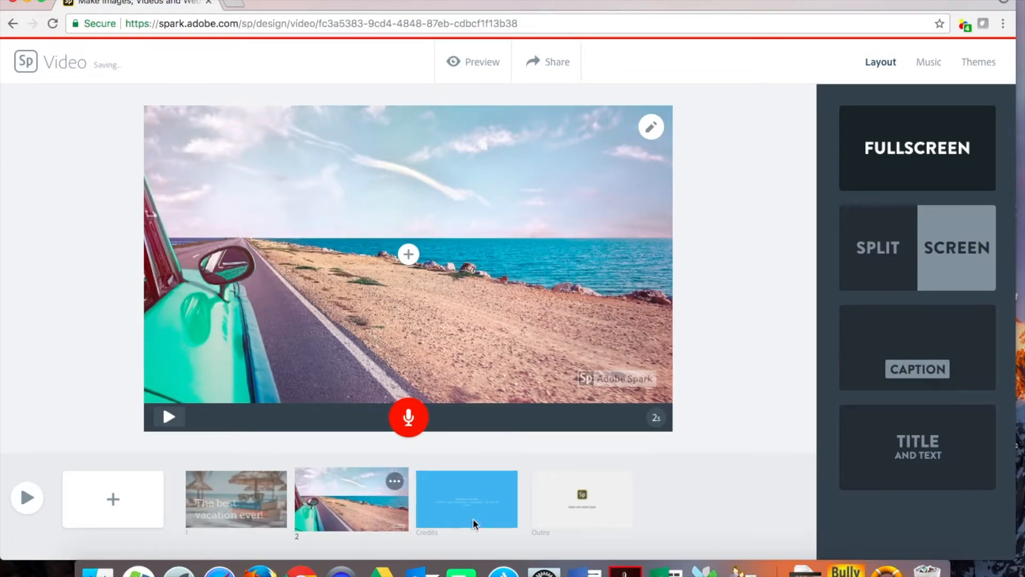
left_click(475, 507)
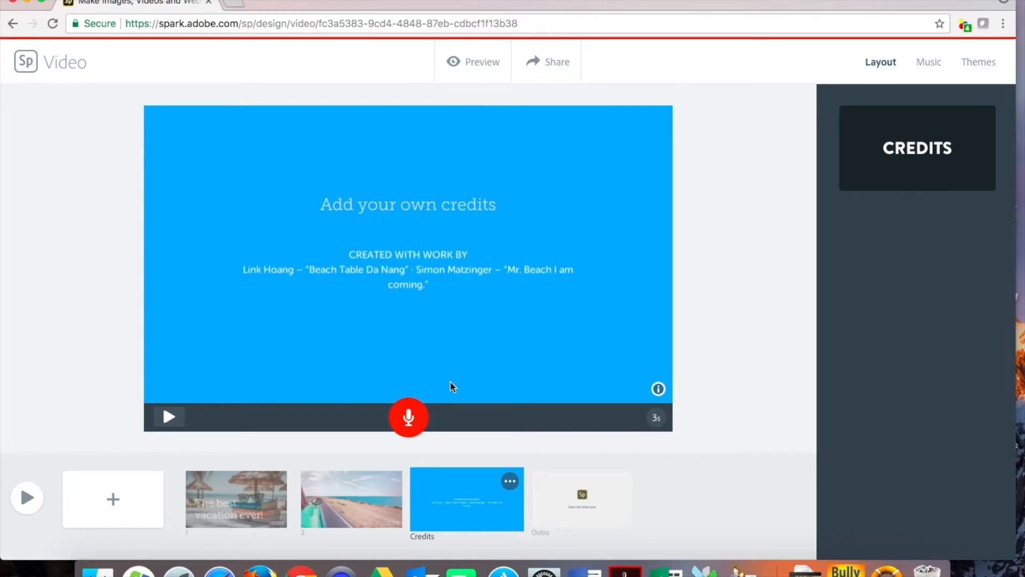
left_click(563, 501)
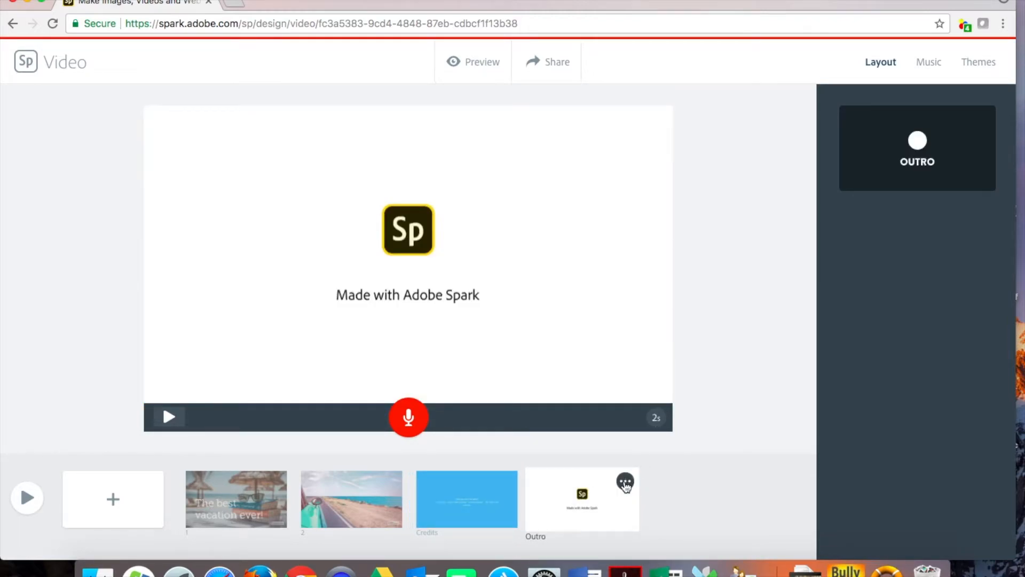
Check the Outro slide's options and go back through the Credits slide to the second slide.
left_click(625, 483)
left_click(561, 501)
left_click(480, 489)
left_click(383, 492)
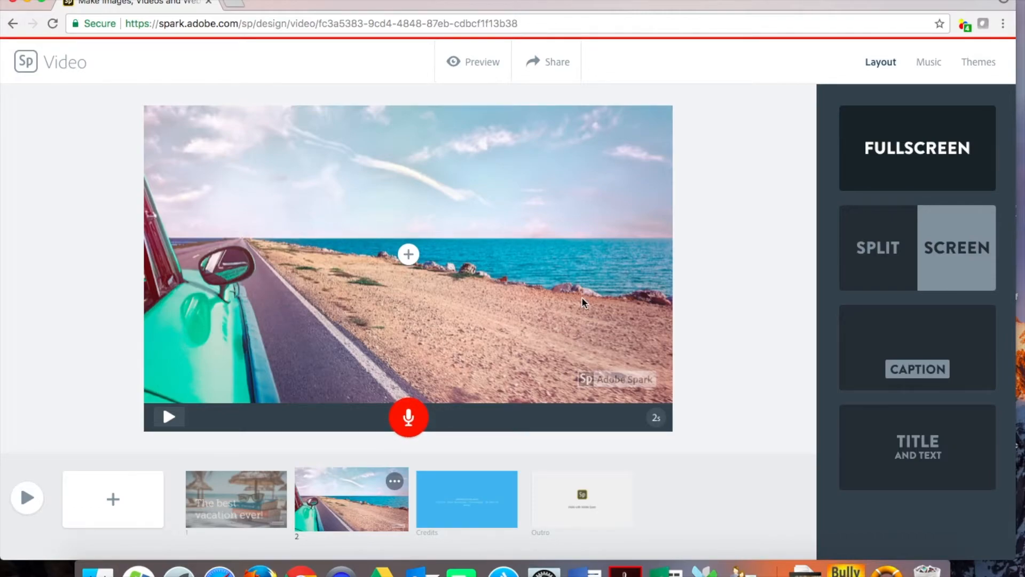
Set the duration of the first slide, with the title over the beach photo, to 6 seconds.
left_click(225, 482)
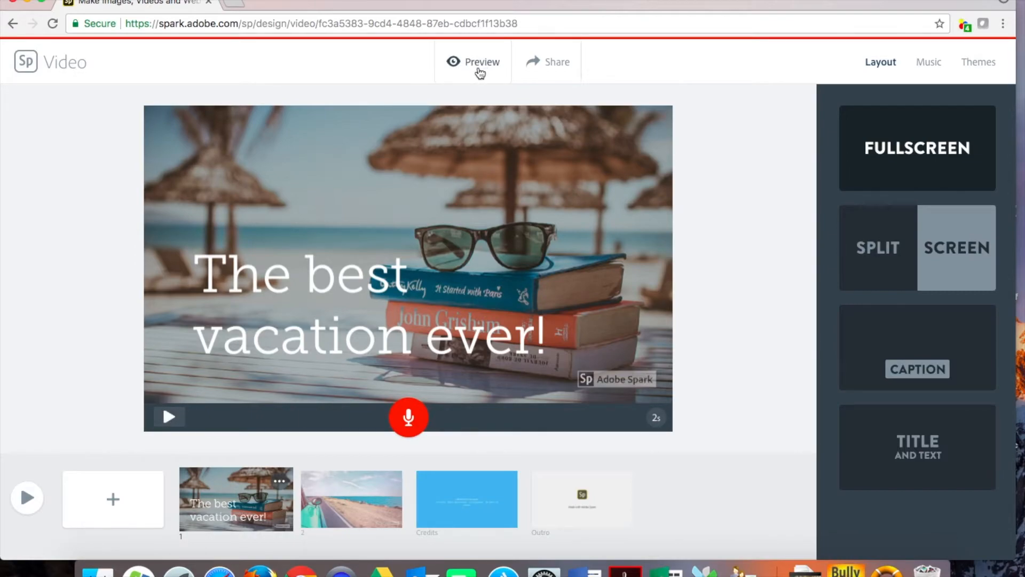
left_click(658, 422)
left_click_drag(658, 418, 619, 425)
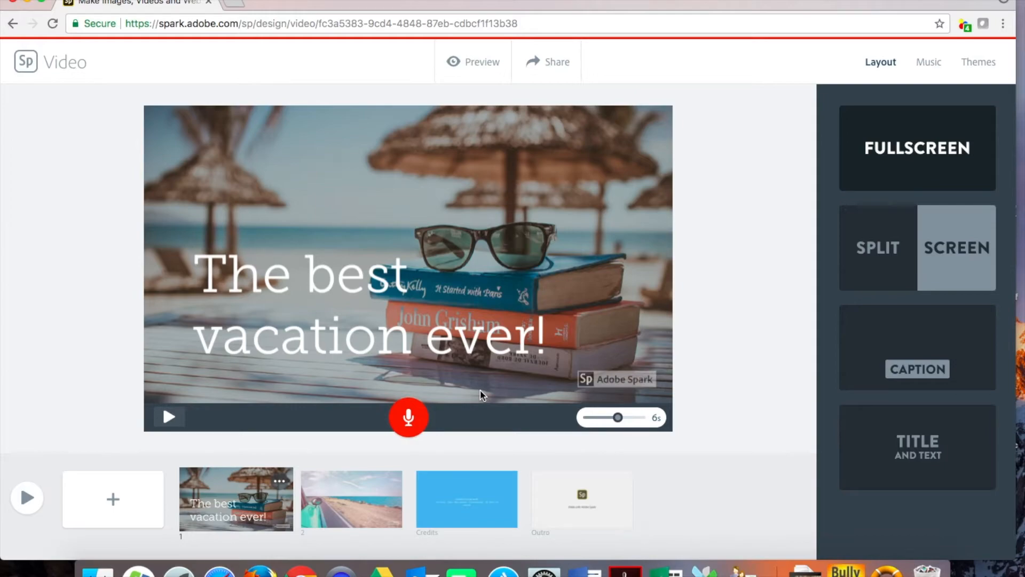
Set the second slide's duration to 8 seconds and the Credits slide's duration to 6 seconds, and view the Outro slide.
left_click(360, 499)
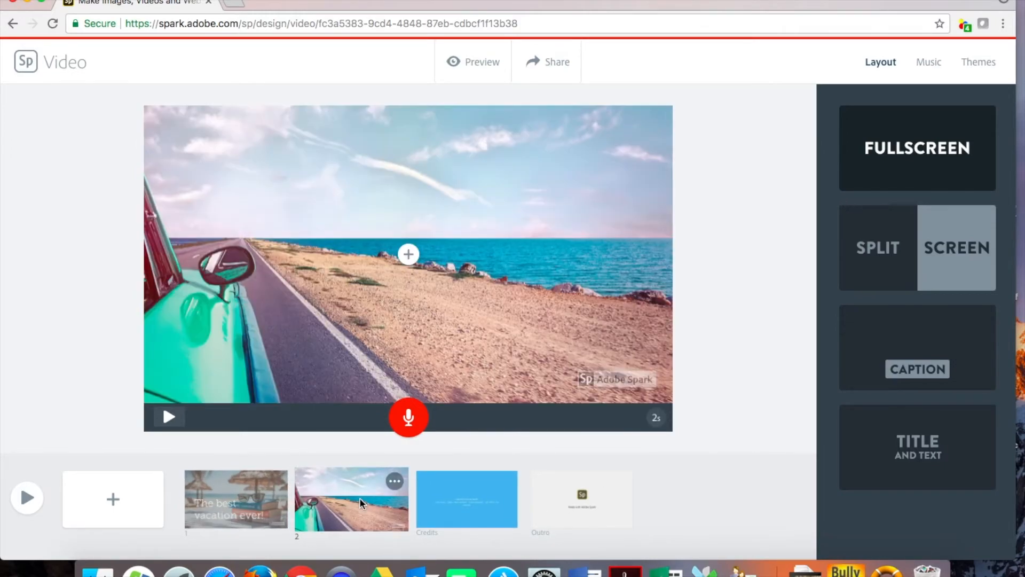
left_click(658, 417)
left_click_drag(592, 417, 632, 425)
left_click(458, 485)
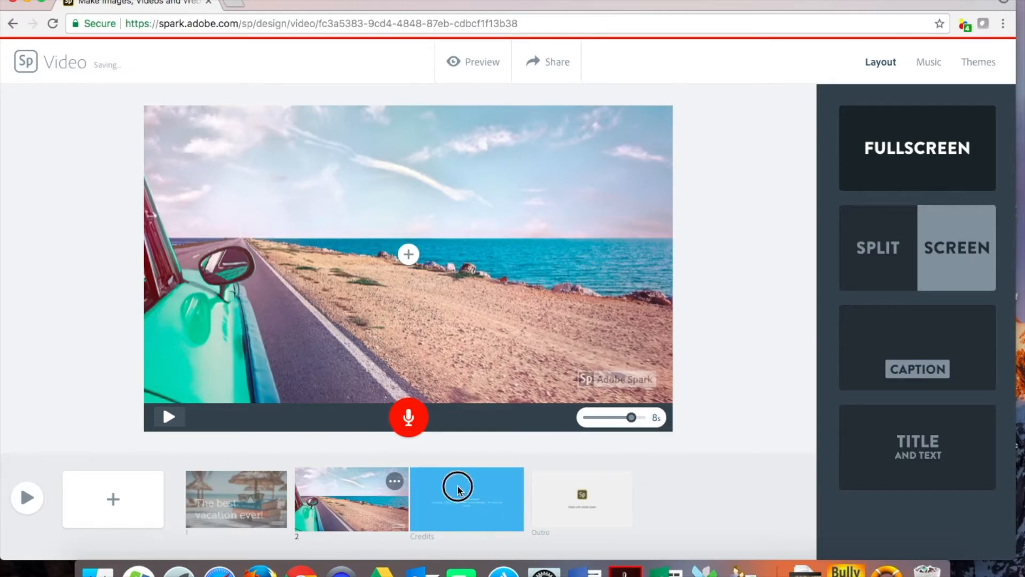
left_click(656, 422)
left_click_drag(601, 421, 616, 424)
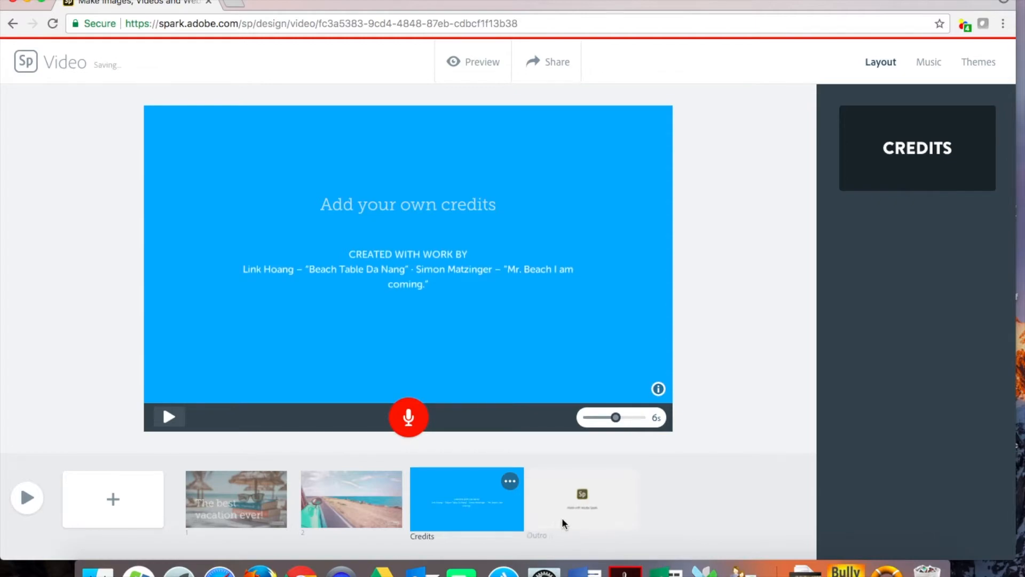
left_click(558, 517)
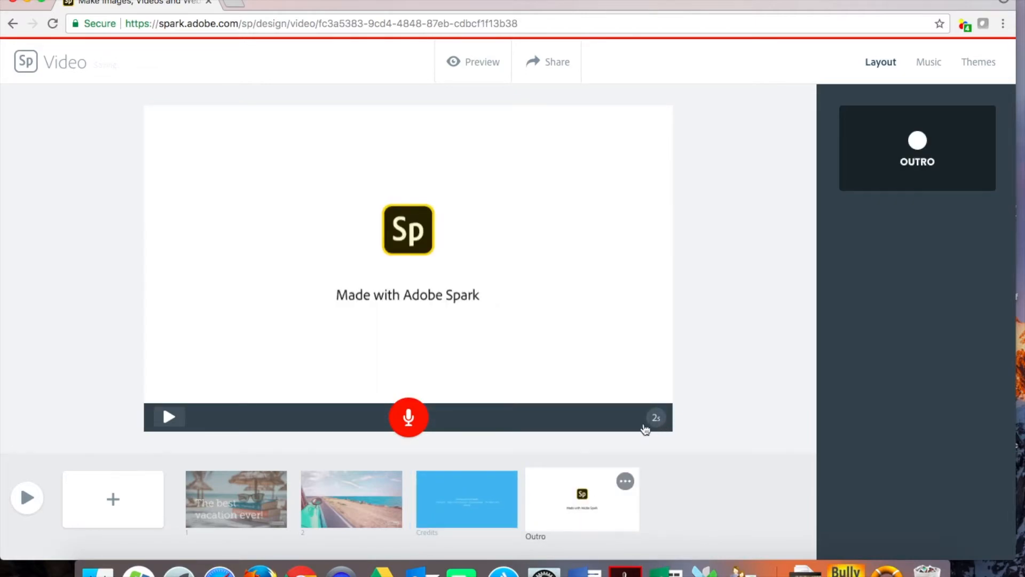
Return to the first slide, browse the available music tracks and set Across the Bridge as the video's background music.
left_click(245, 483)
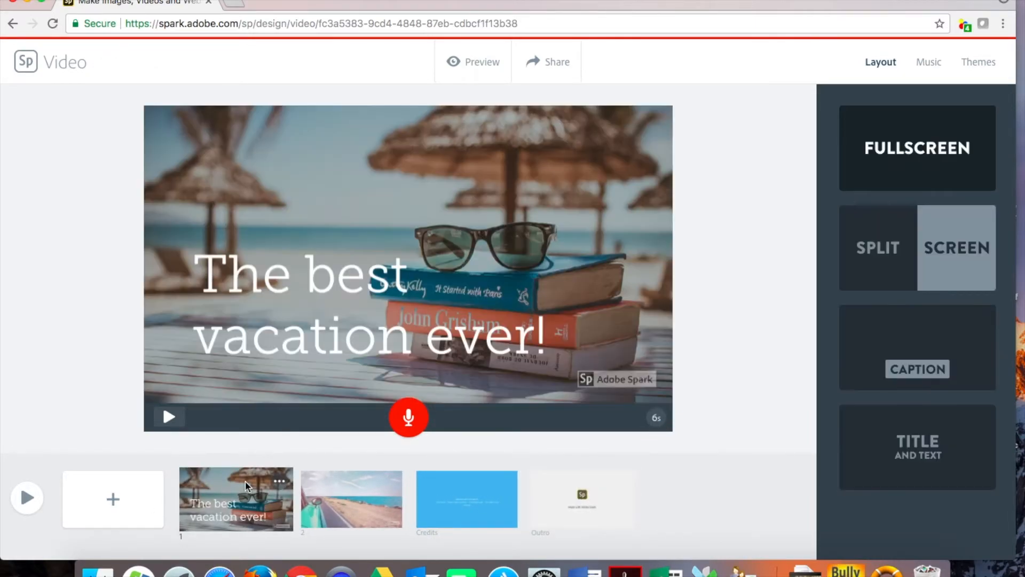
left_click(929, 65)
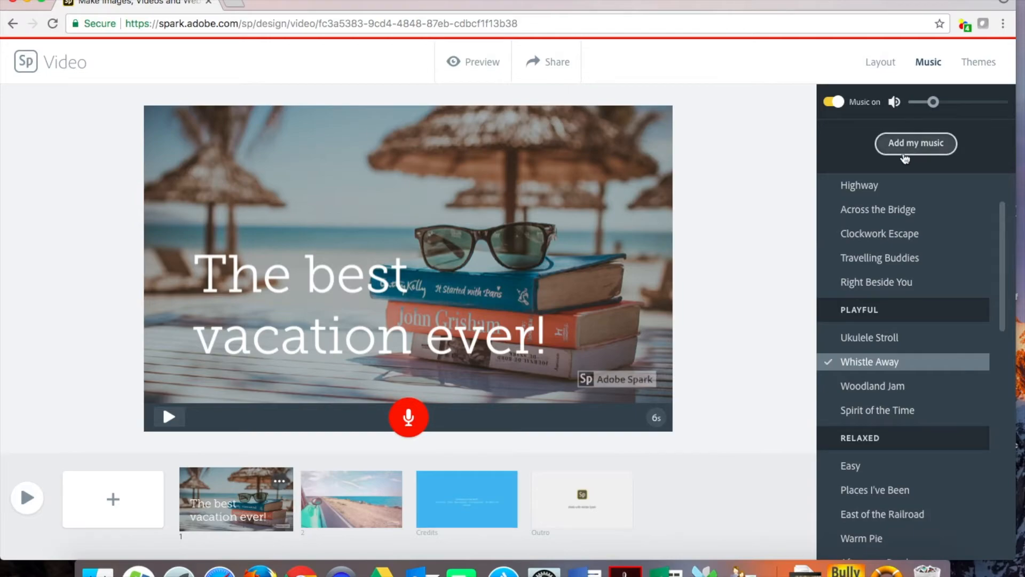
scroll(878, 246, "up", 2)
scroll(878, 309, "down", 15)
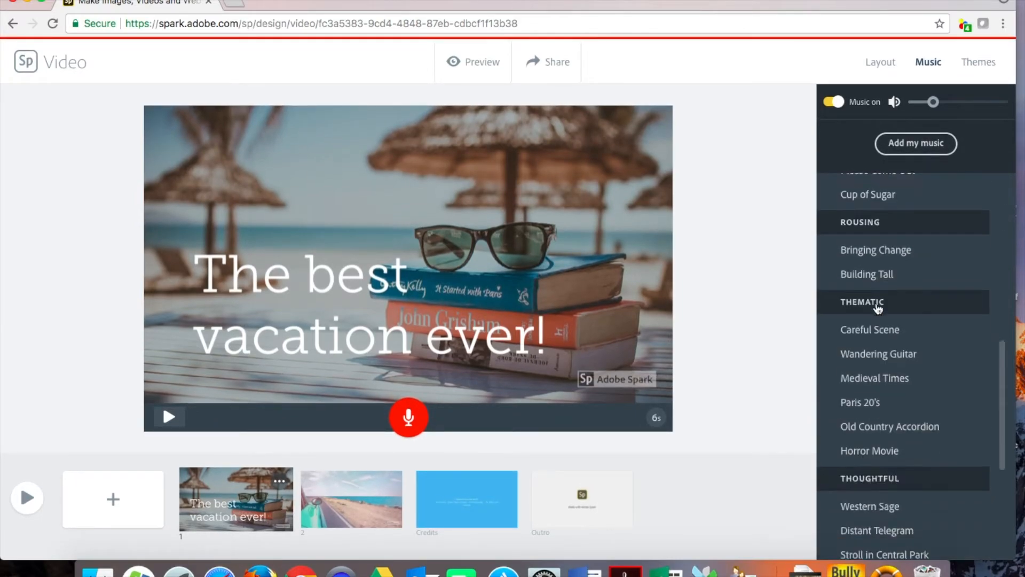
scroll(877, 308, "up", 10)
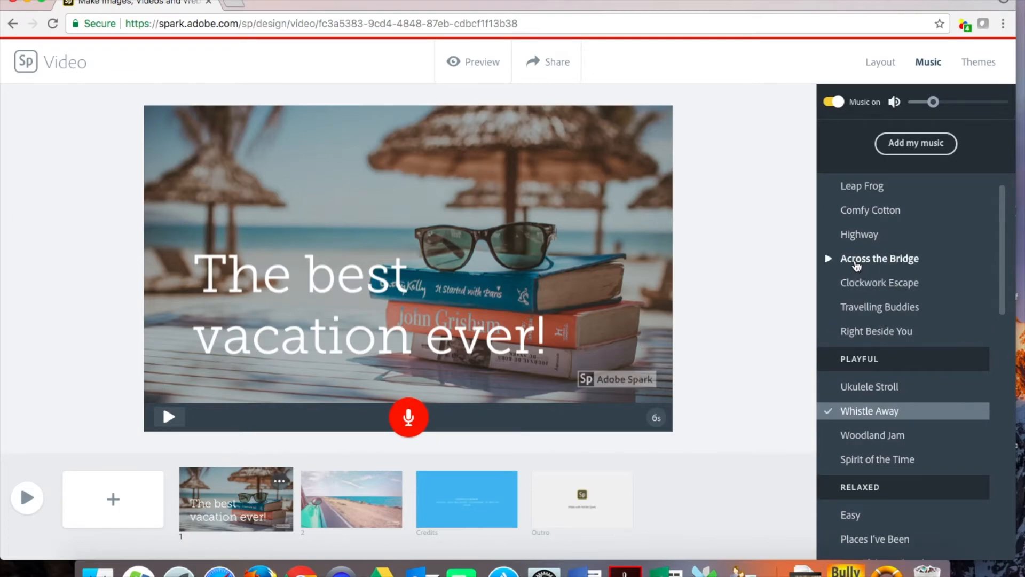
left_click(857, 261)
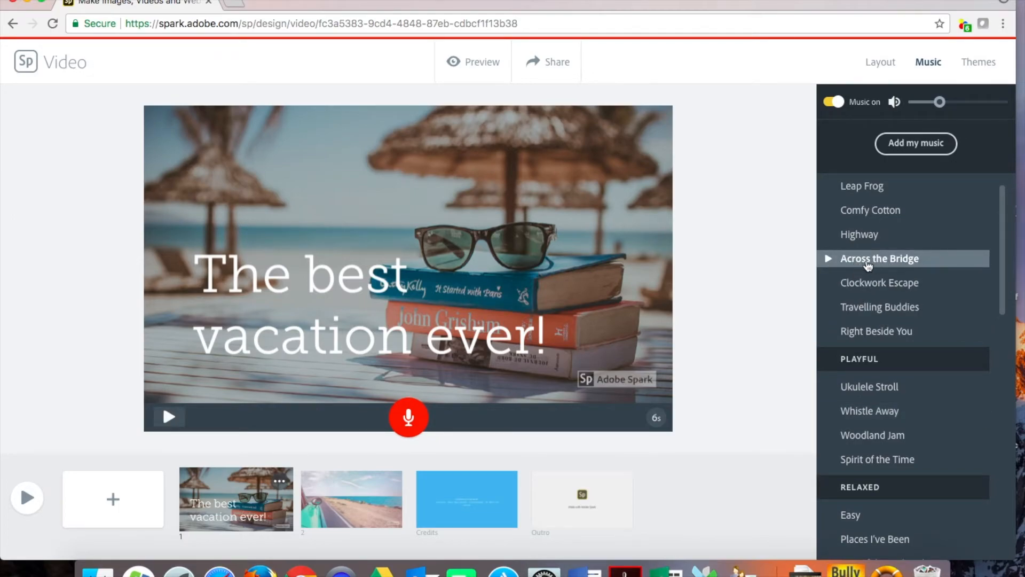
Sample the Highway and Comfy Cotton tracks, and select Leap Frog as the background music with the volume at about half.
left_click(828, 260)
left_click(827, 235)
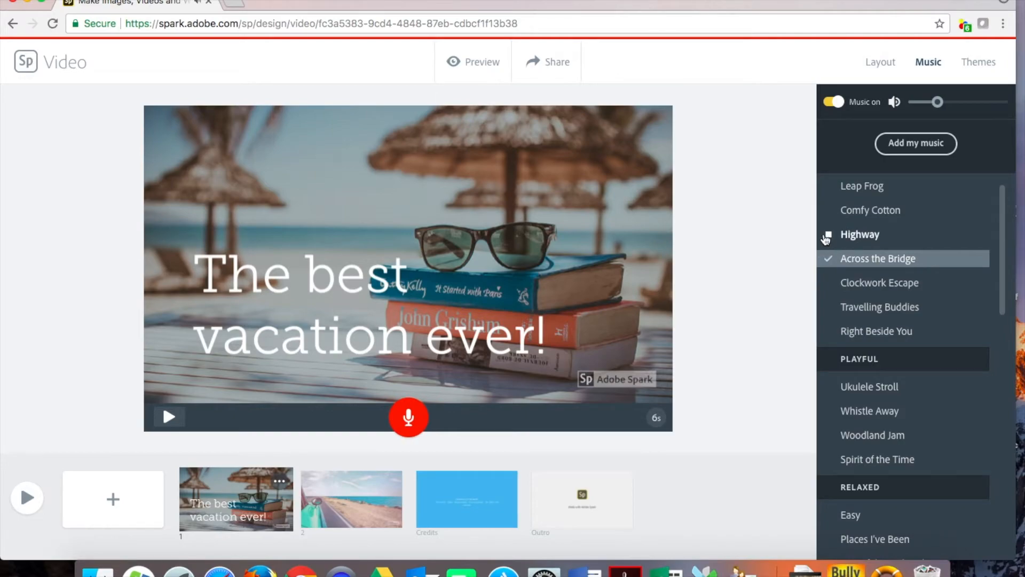
left_click(828, 211)
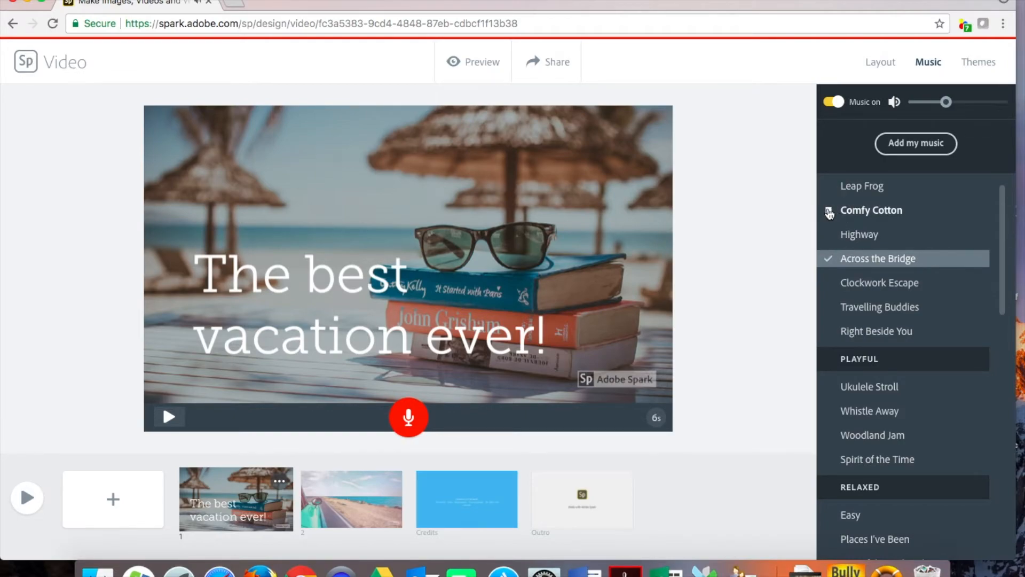
left_click(826, 186)
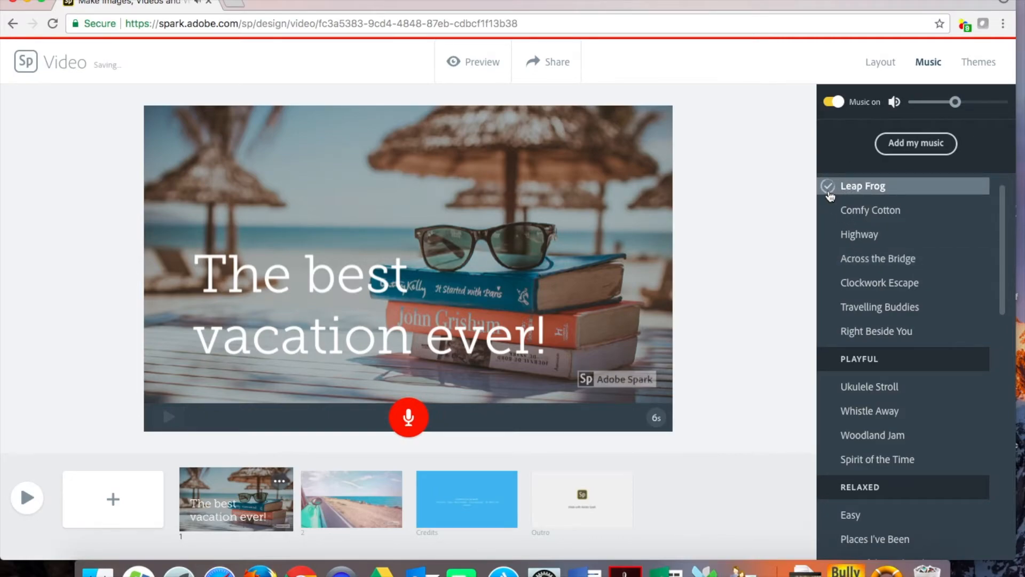
mouse_move(956, 102)
left_mouse_down()
mouse_move(975, 105)
mouse_move(932, 106)
mouse_move(979, 108)
mouse_move(958, 109)
left_mouse_up()
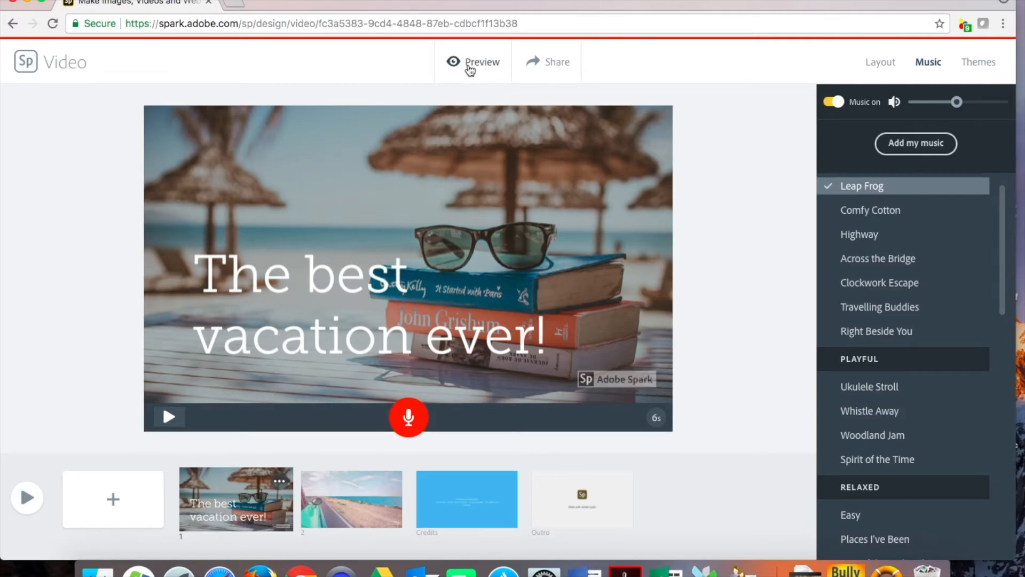
Preview the whole video with its music and return to the editor.
left_click(469, 66)
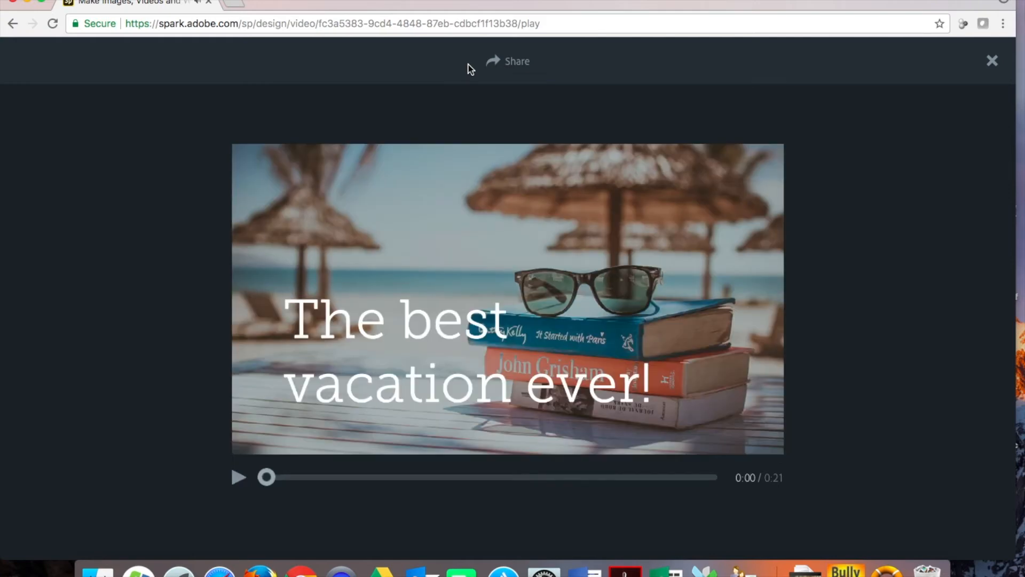
left_click(992, 61)
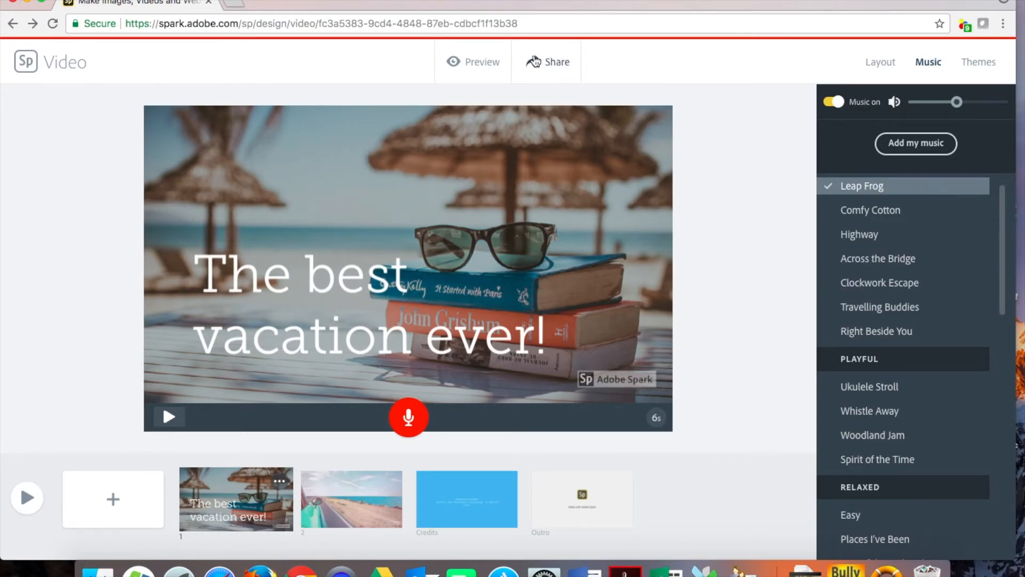
In the publishing details for sharing, set the category to Education and turn off Get noticed.
left_click(535, 61)
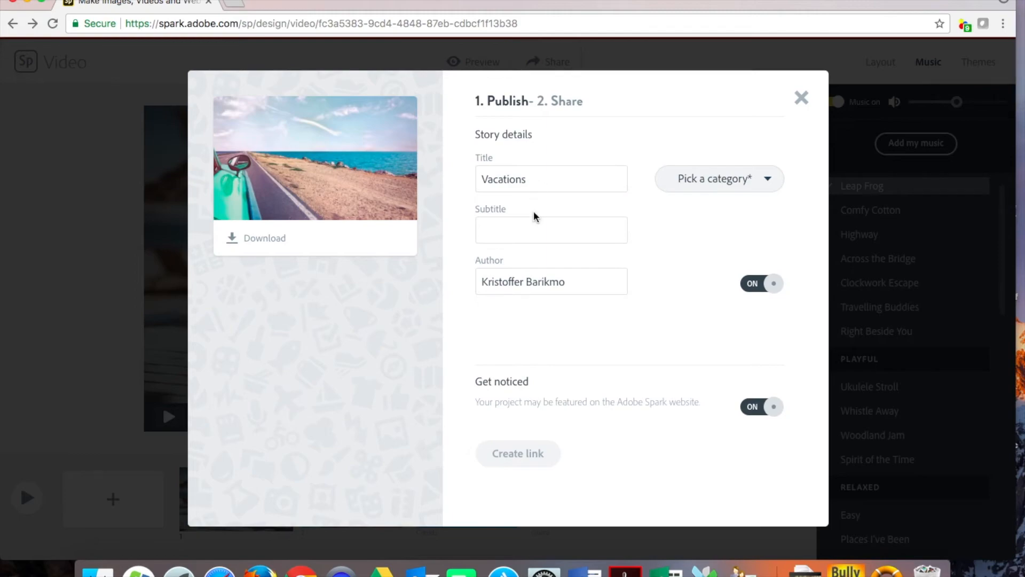
left_click(731, 186)
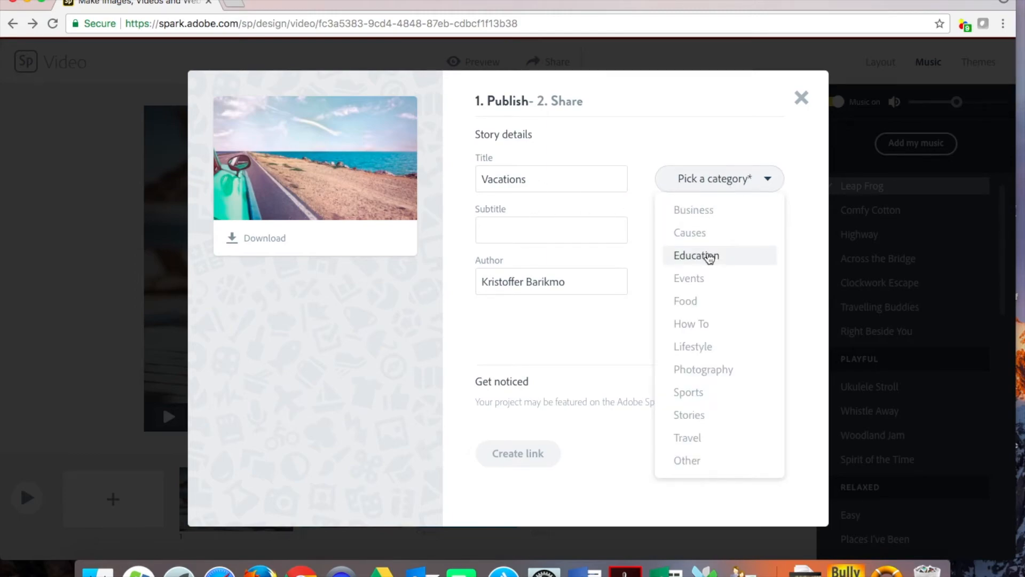
left_click(709, 256)
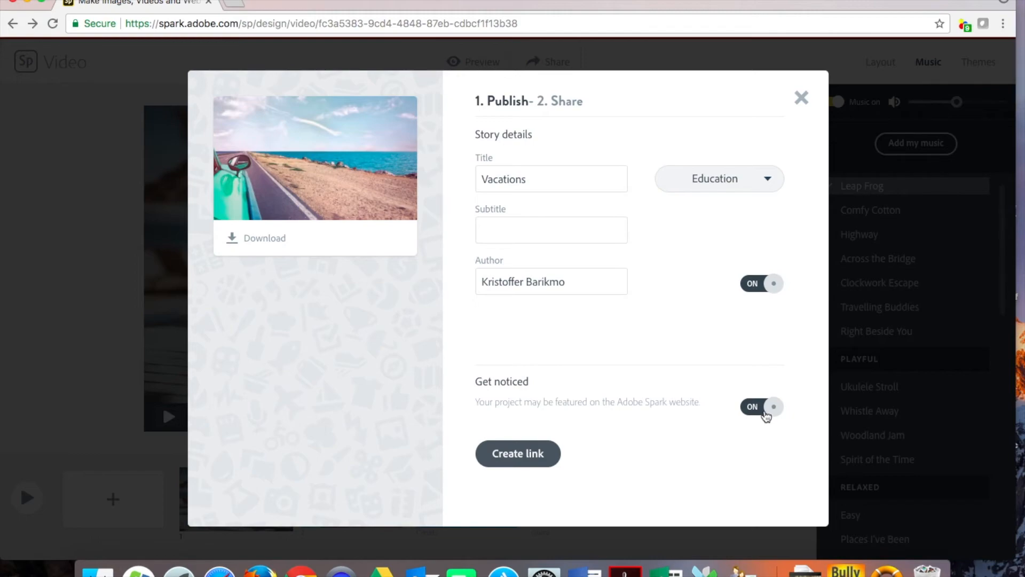
left_click(766, 415)
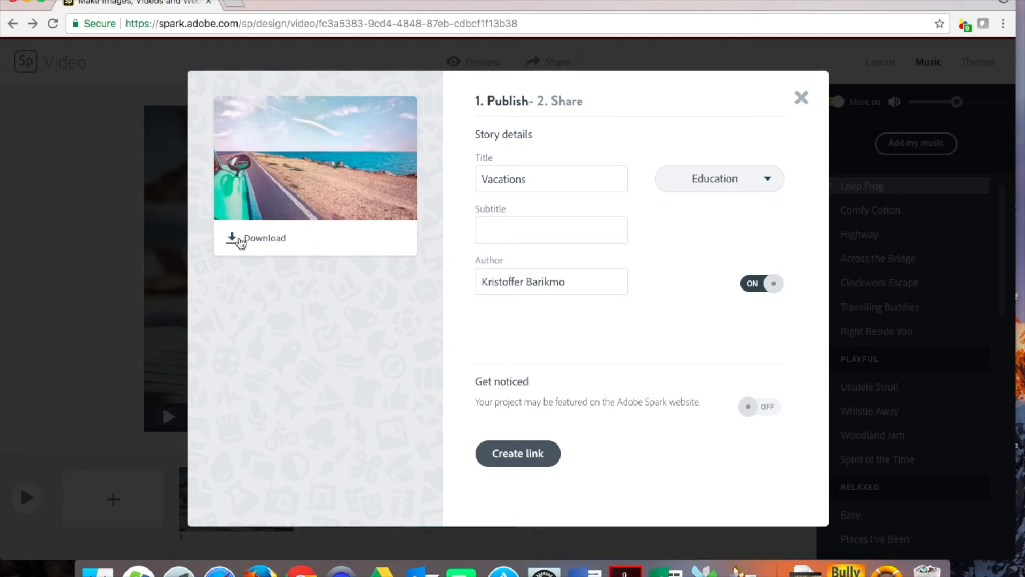
Download the finished video and publish it by creating a shareable link.
left_click(240, 241)
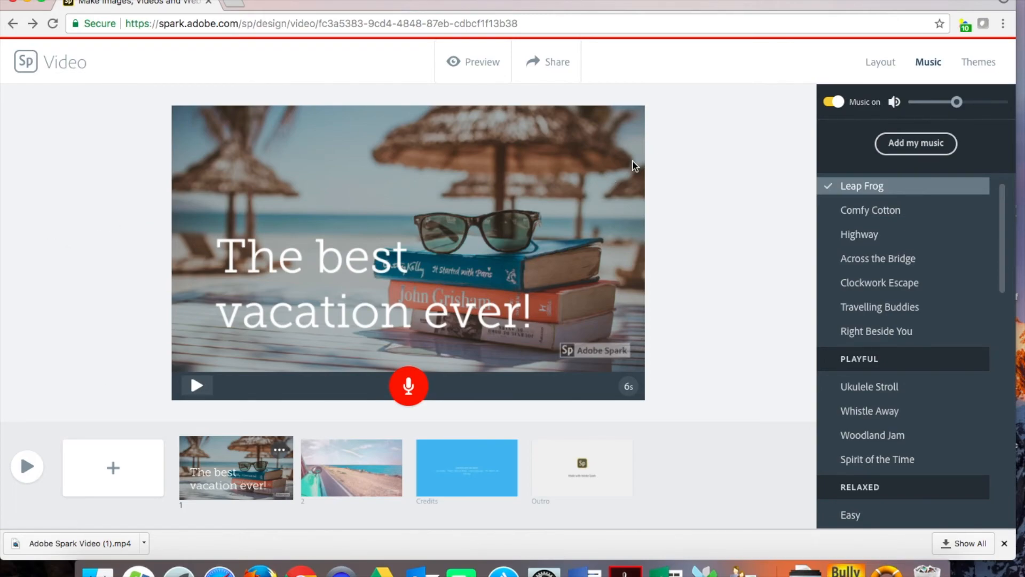
left_click(545, 70)
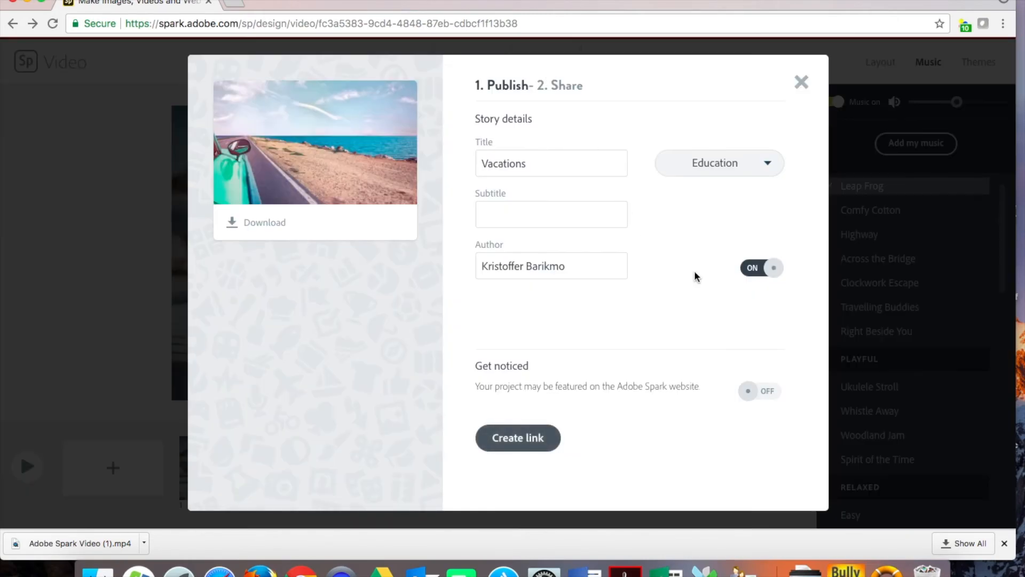
left_click(542, 444)
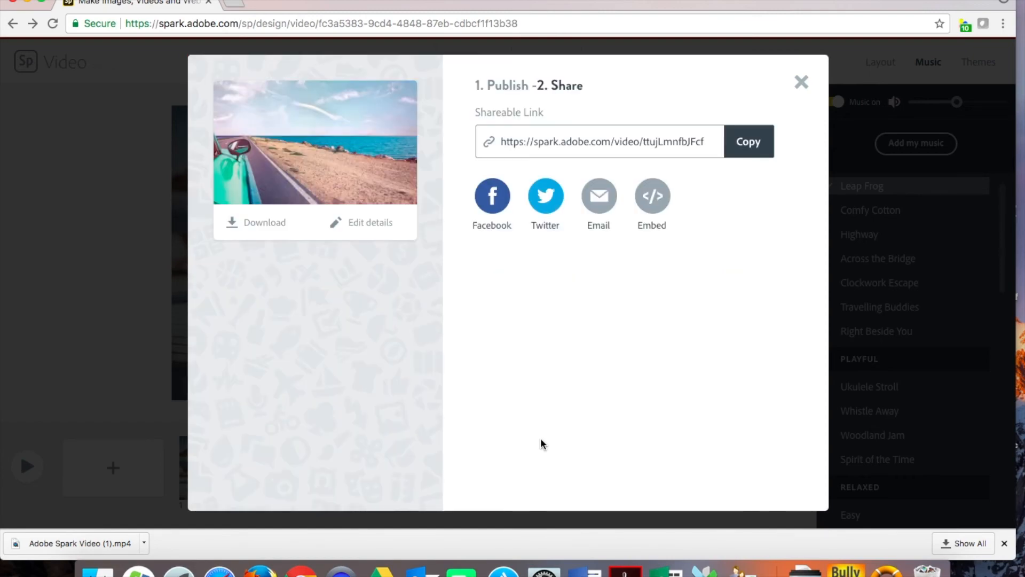
Copy the shareable link, open it in a new browser tab and look over the published Vacations page.
left_click(753, 151)
left_click(240, 3)
key("super+v")
key("Return")
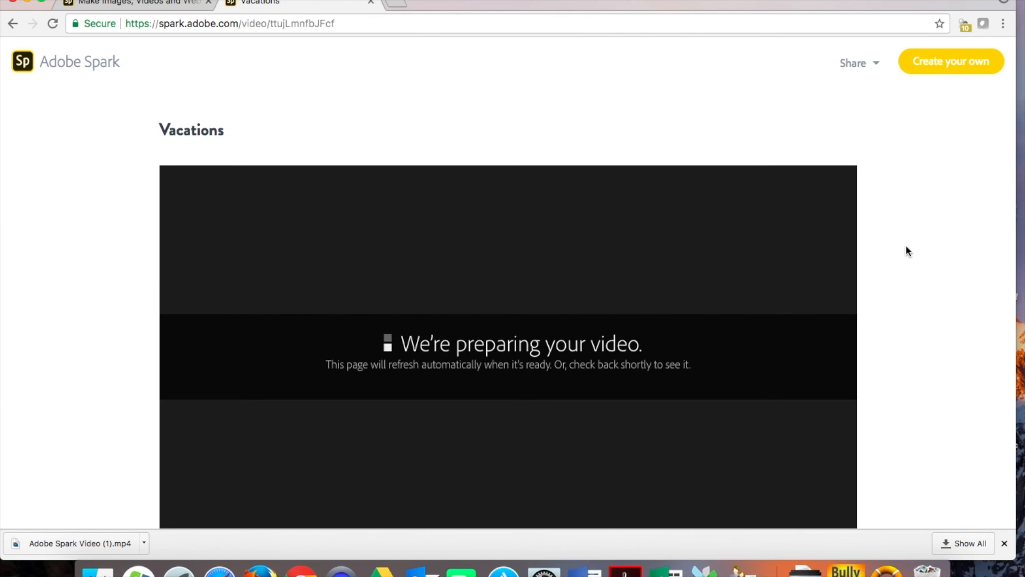
scroll(905, 267, "down", 5)
scroll(907, 270, "up", 3)
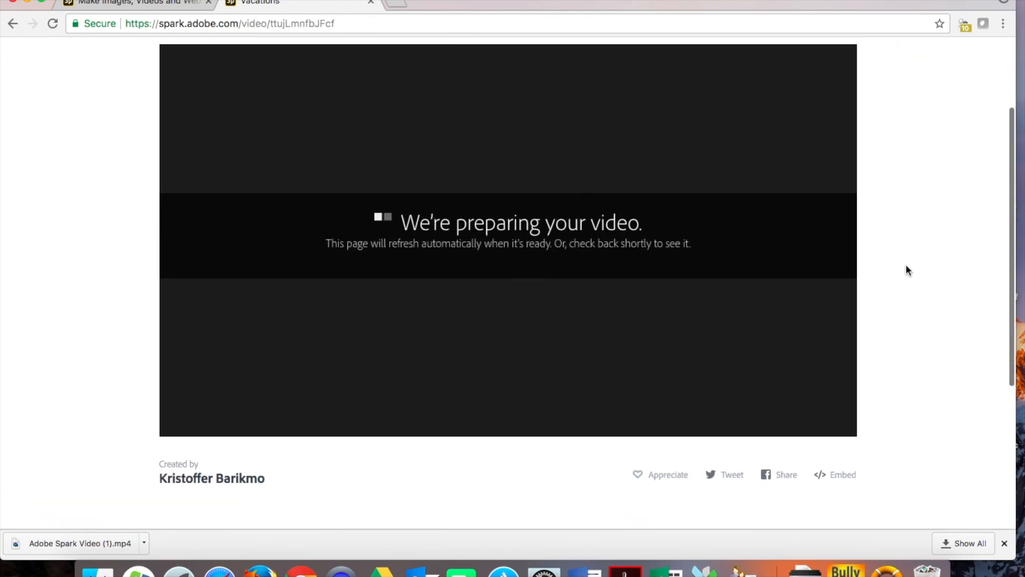
scroll(905, 267, "up", 2)
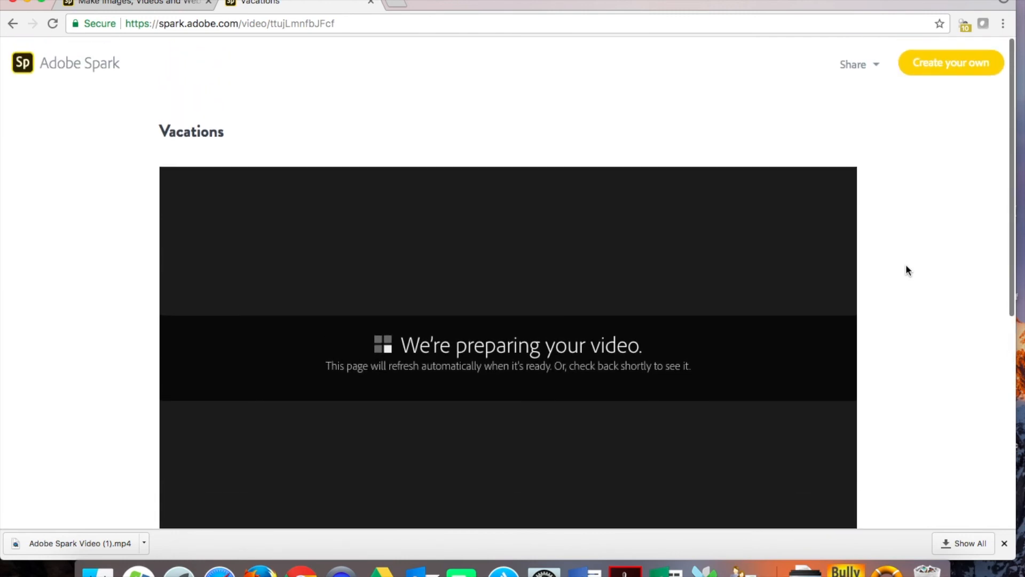